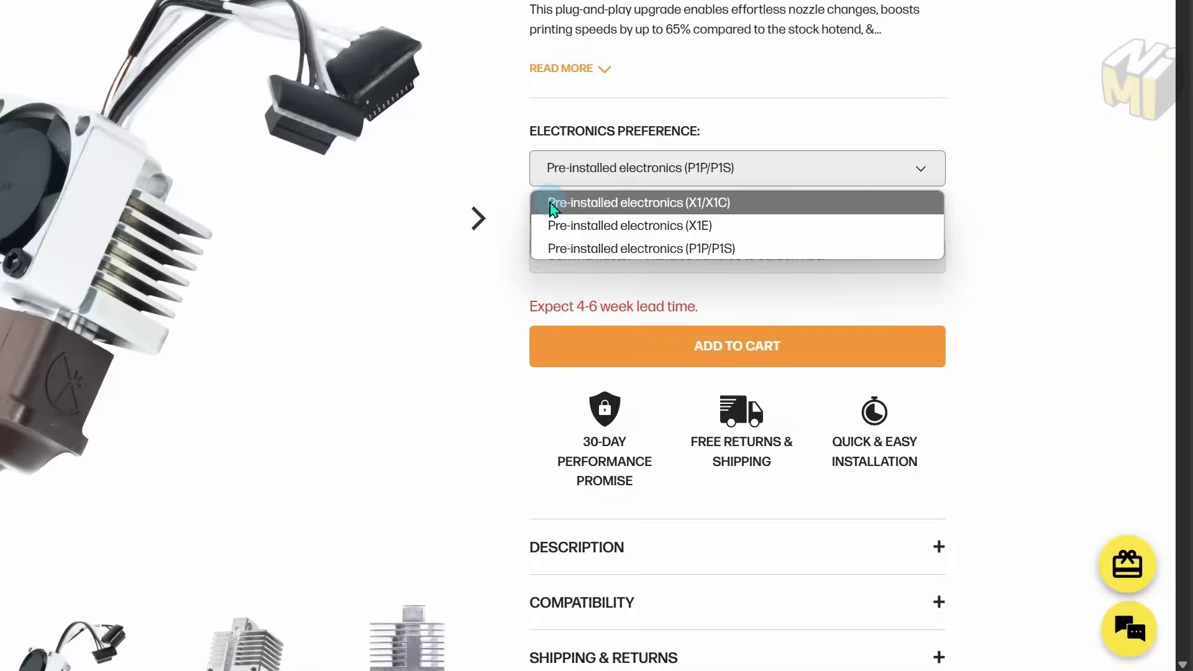
Set the Electronics Preference to Pre-installed electronics (X1E), after trying X1/X1C and P1P/P1S.
left_click(553, 205)
left_click(559, 250)
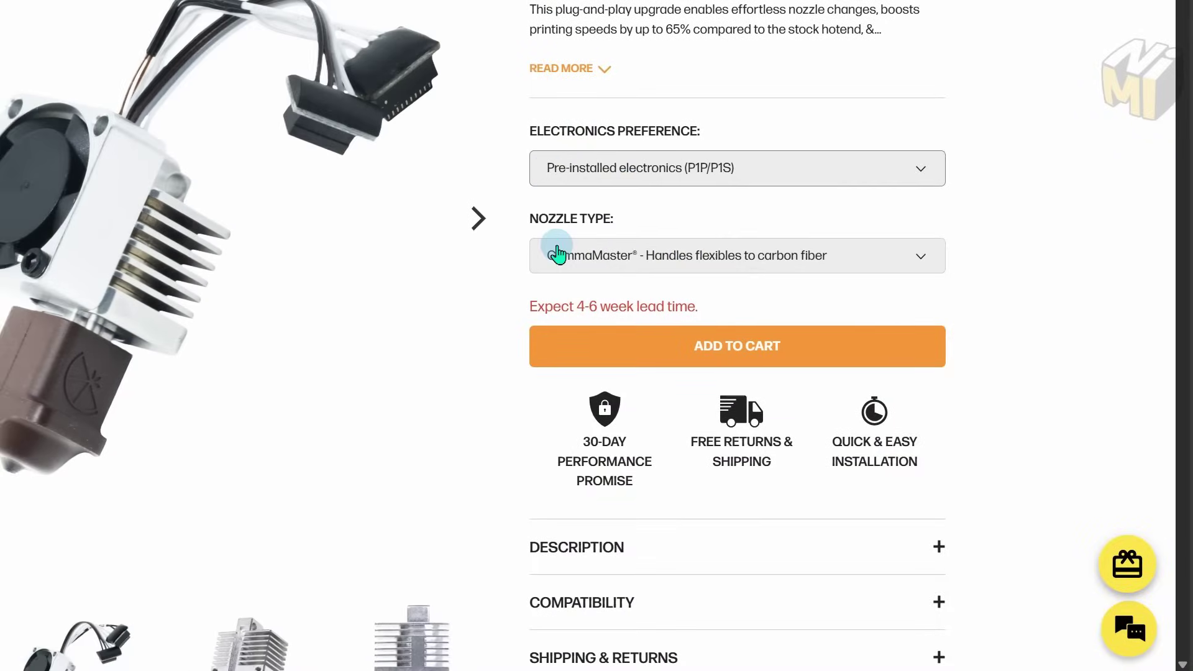
left_click(564, 227)
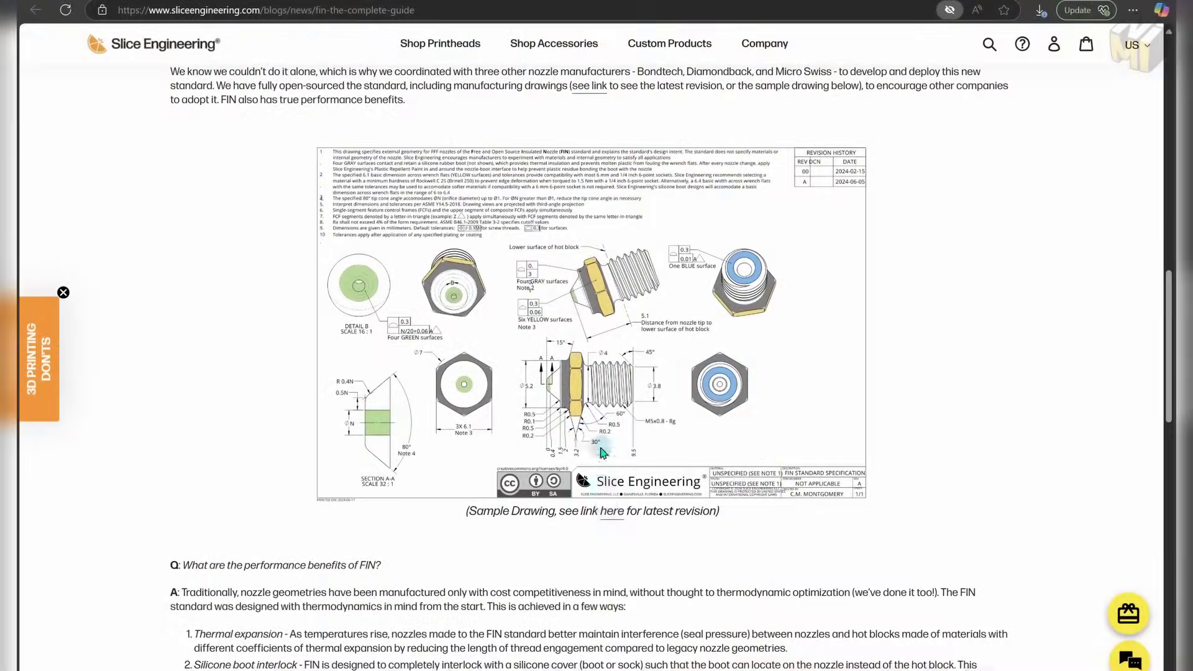
Open the latest FIN specification, then page through the side-view and GammaMaster nozzle photos.
left_click(608, 513)
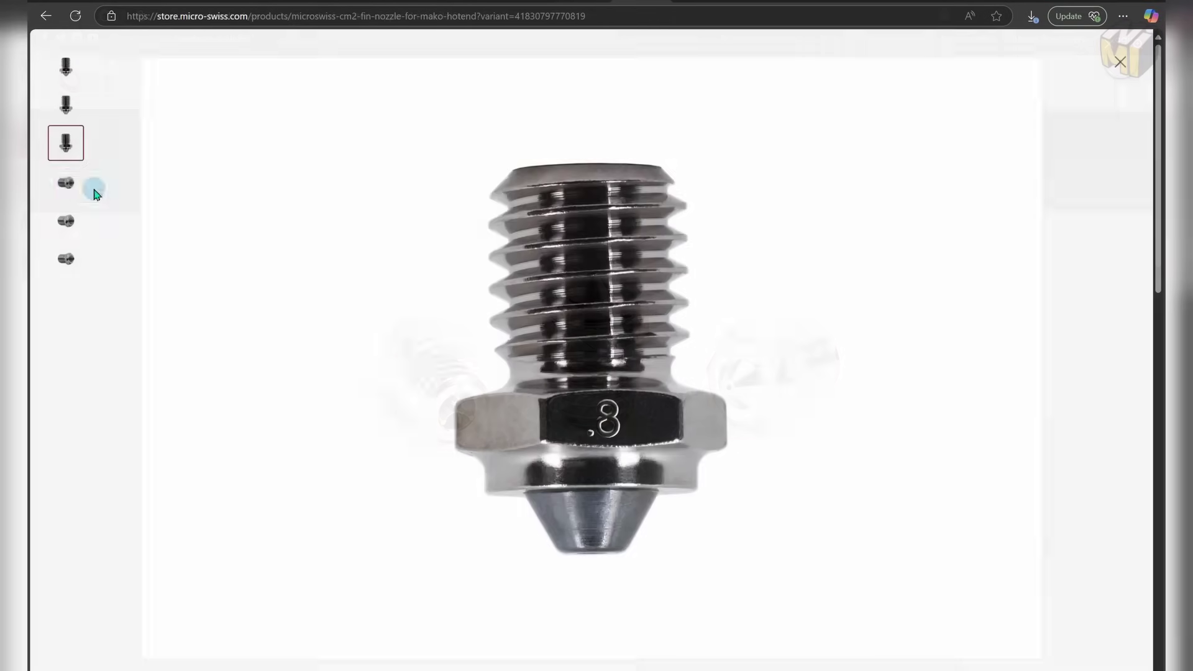
left_click(68, 186)
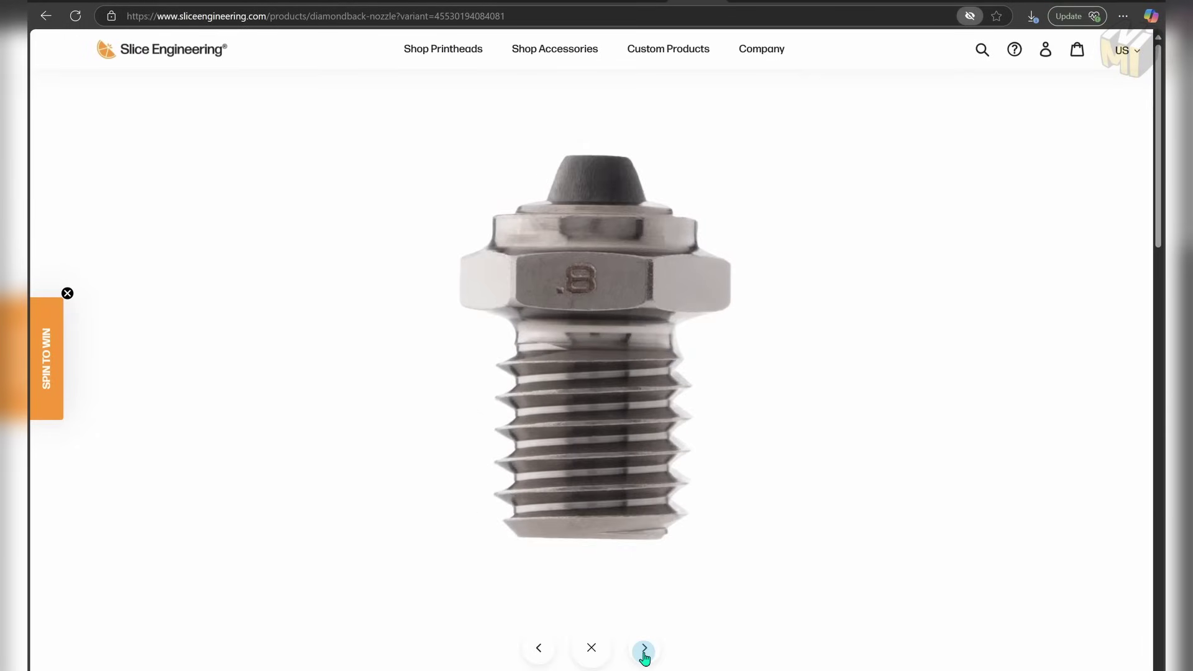
left_click(645, 652)
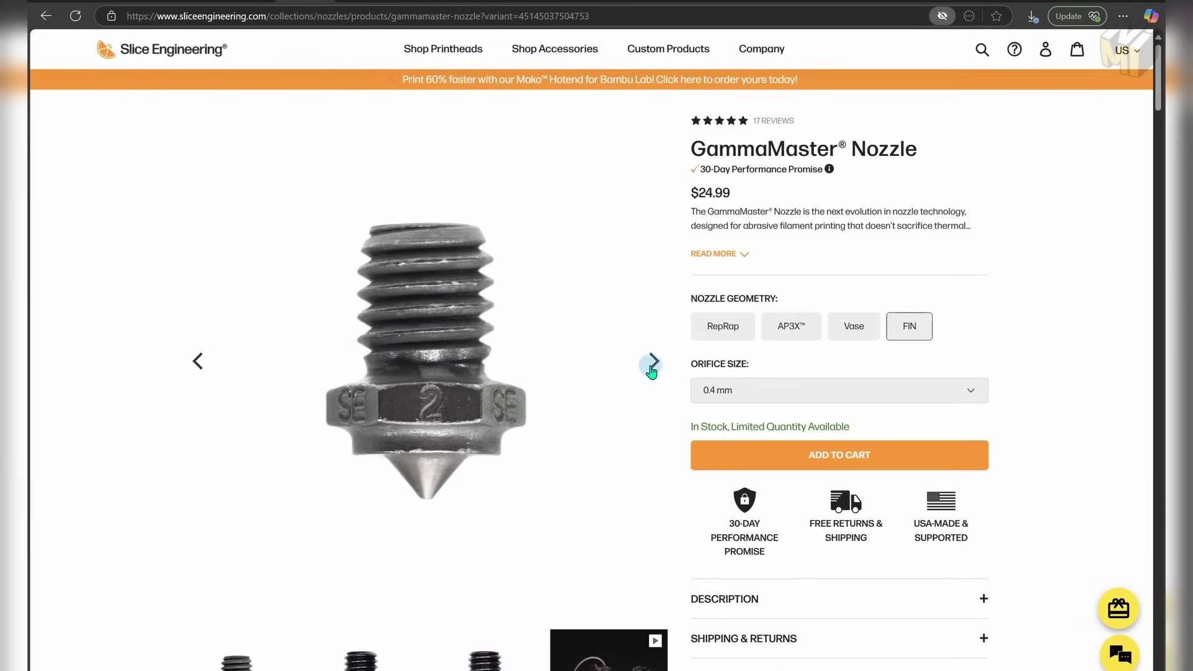
left_click(653, 367)
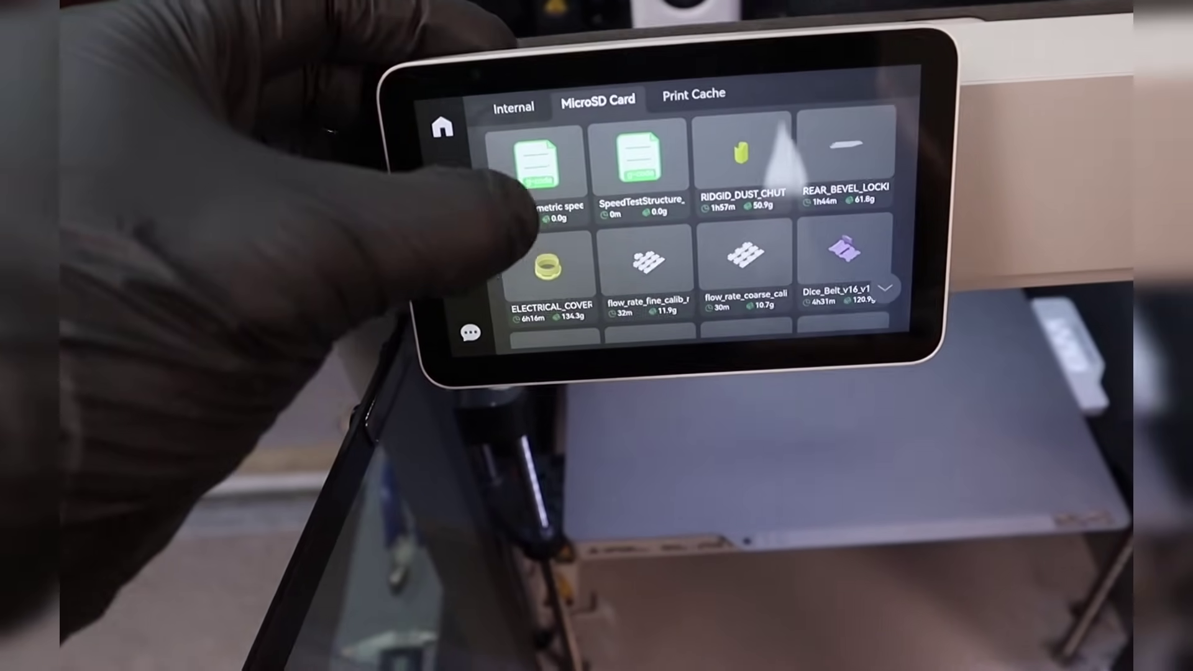
Open the Max volumetric speed test file from the MicroSD card and dismiss its missing G-code error.
left_click(504, 198)
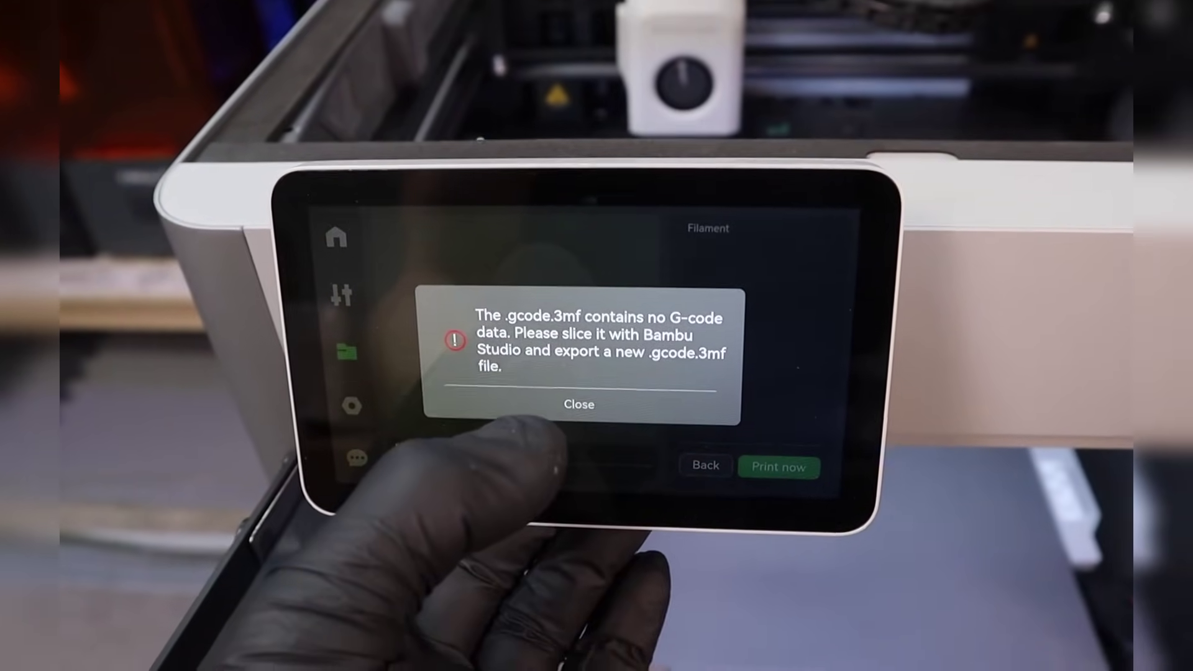
left_click(560, 405)
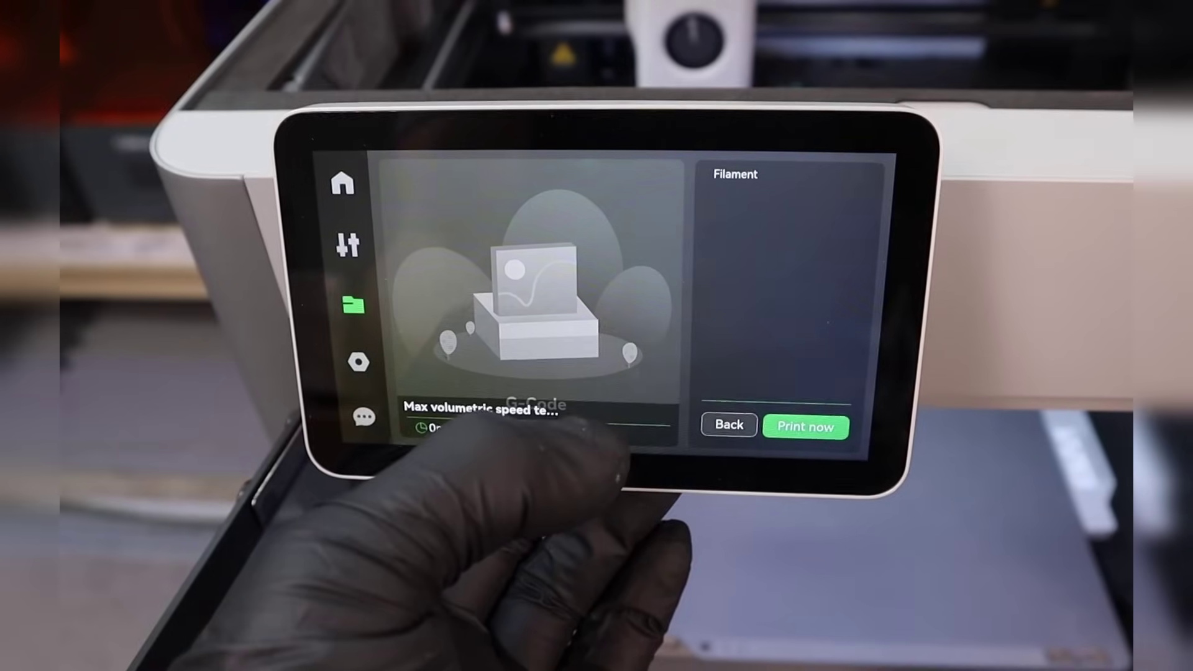
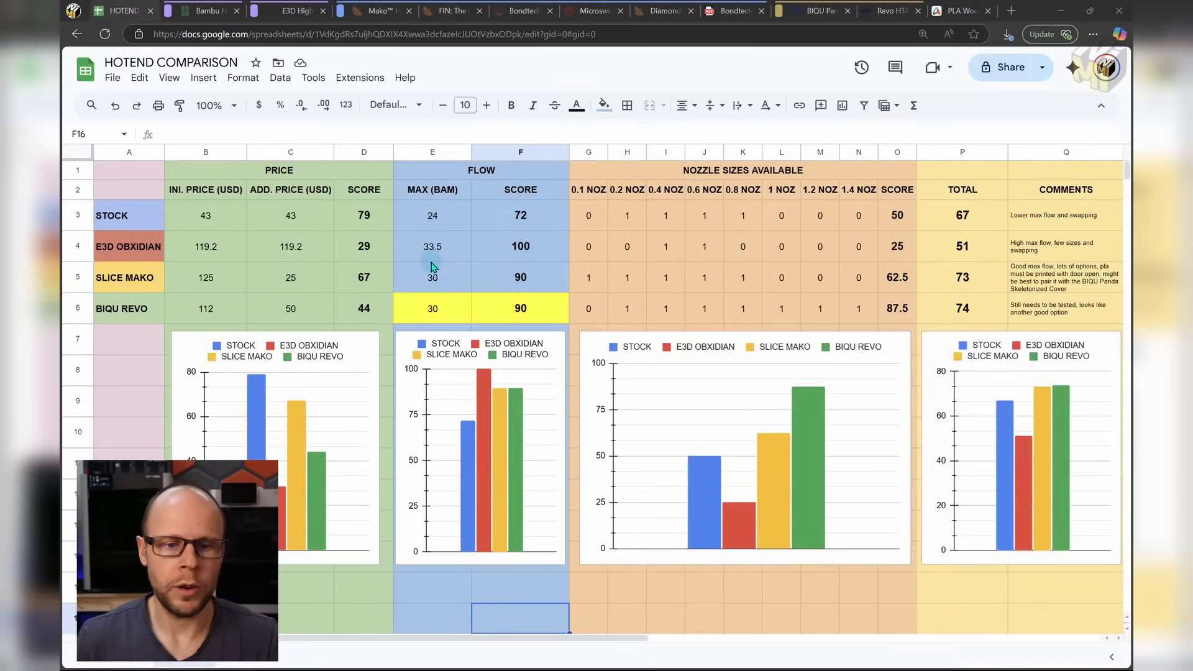
Point out the PRICE, FLOW and NOZZLE SIZES AVAILABLE category headers.
left_click(300, 171)
left_click(505, 176)
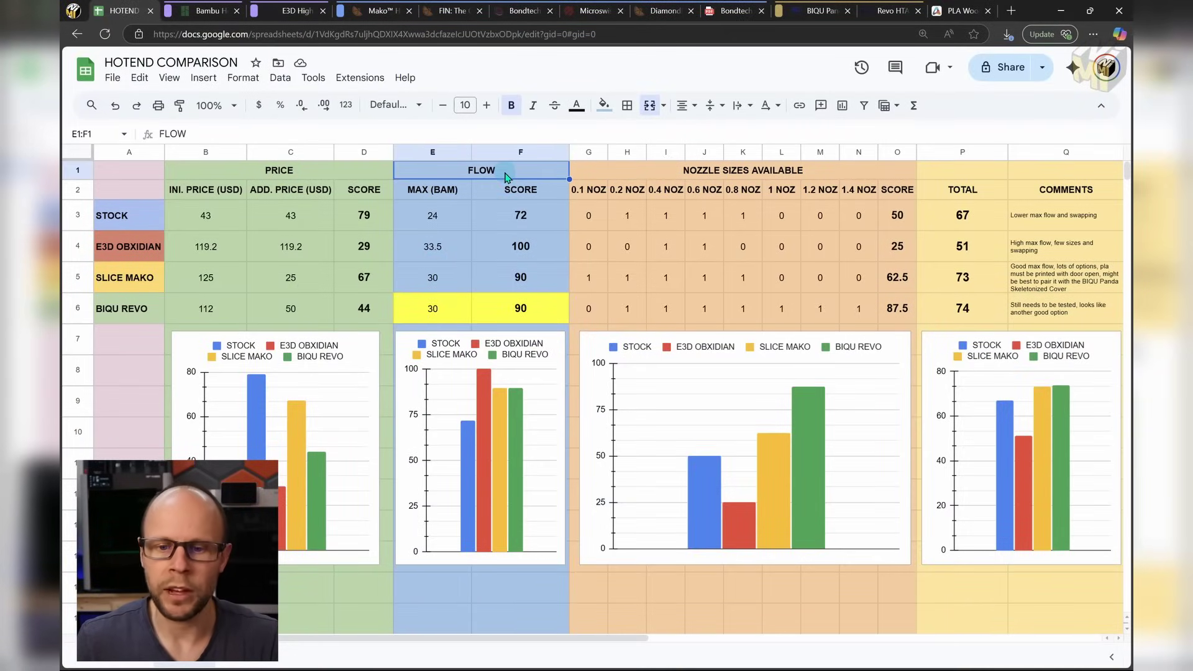
left_click(722, 174)
key("Right")
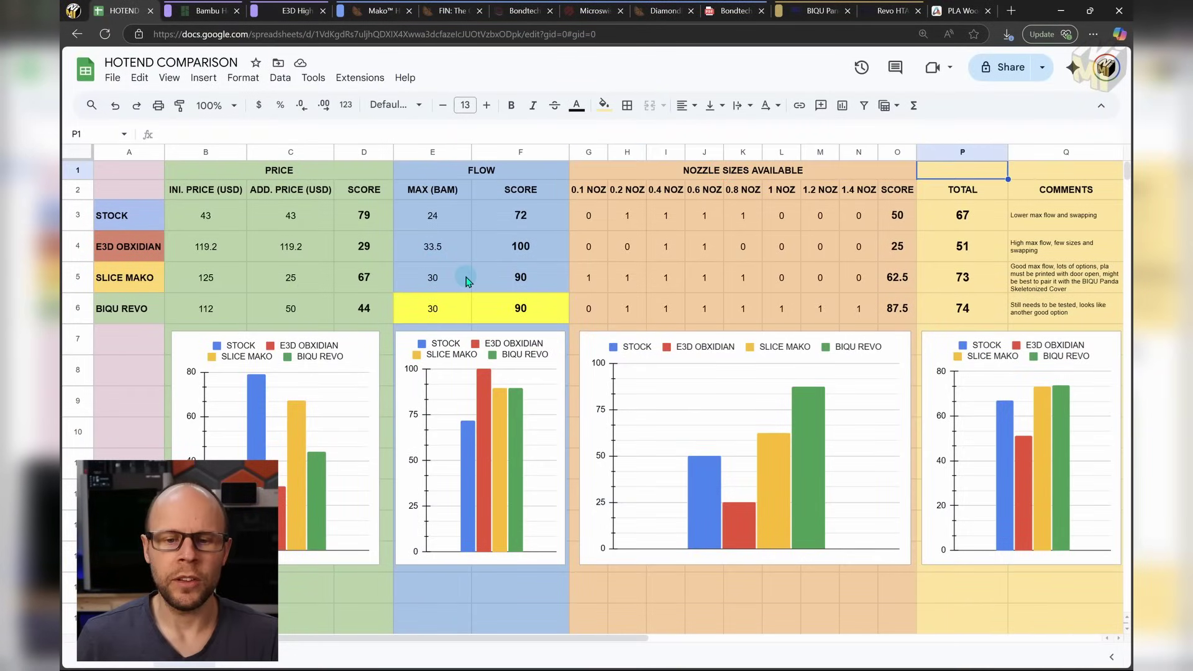
left_click(348, 177)
left_click(523, 173)
left_click(666, 172)
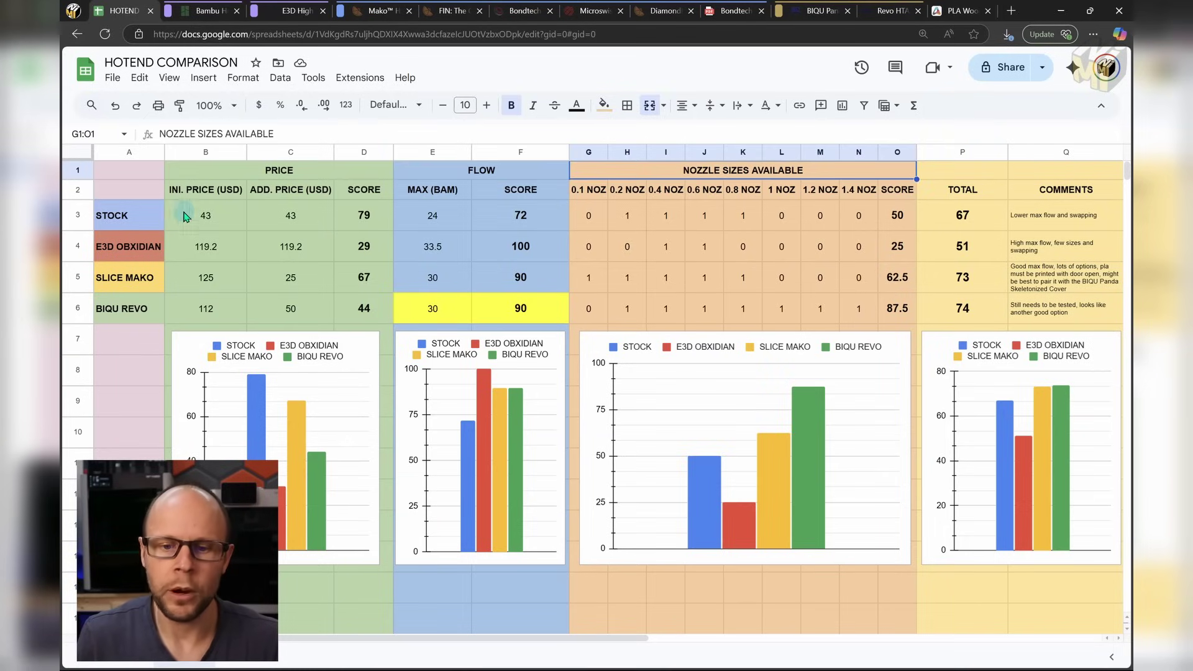
left_click(231, 177)
Point out the STOCK, E3D, SLICE MAKO and BIQU REVO hotend rows.
left_click(108, 223)
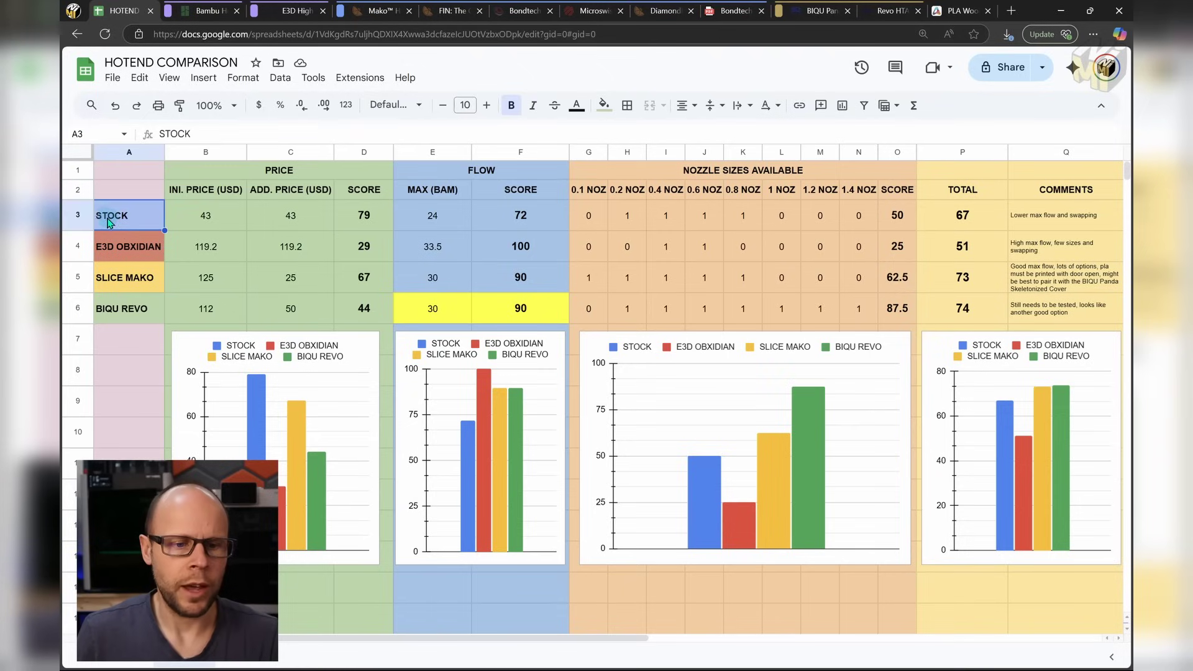
left_click(129, 252)
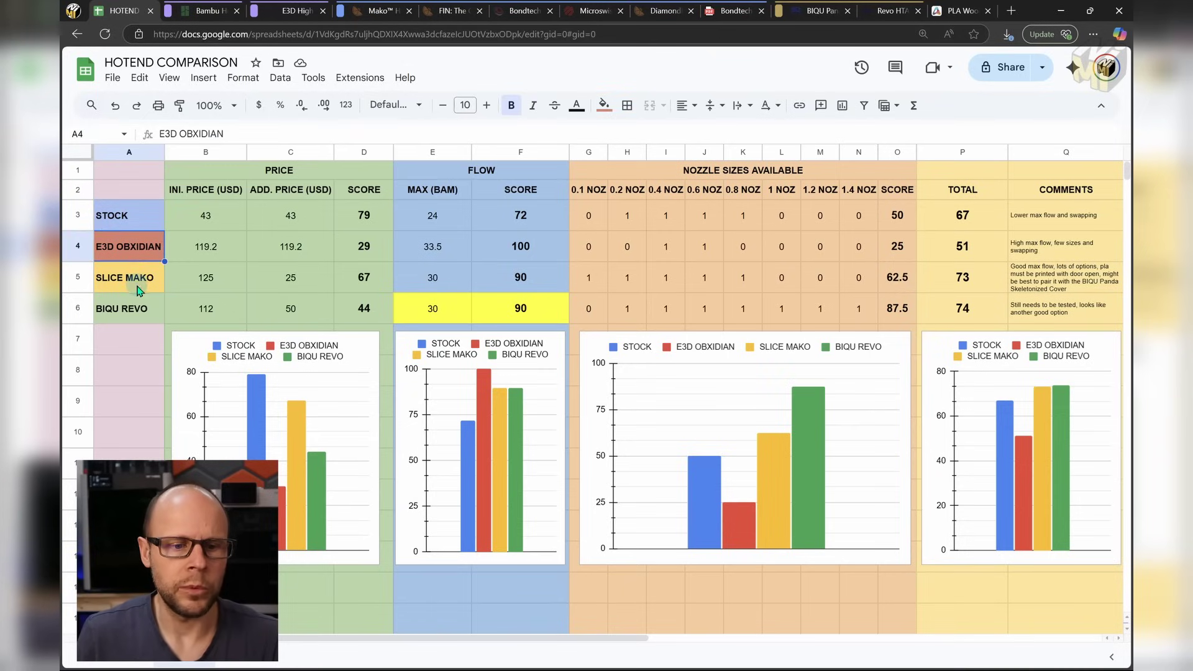
left_click(141, 284)
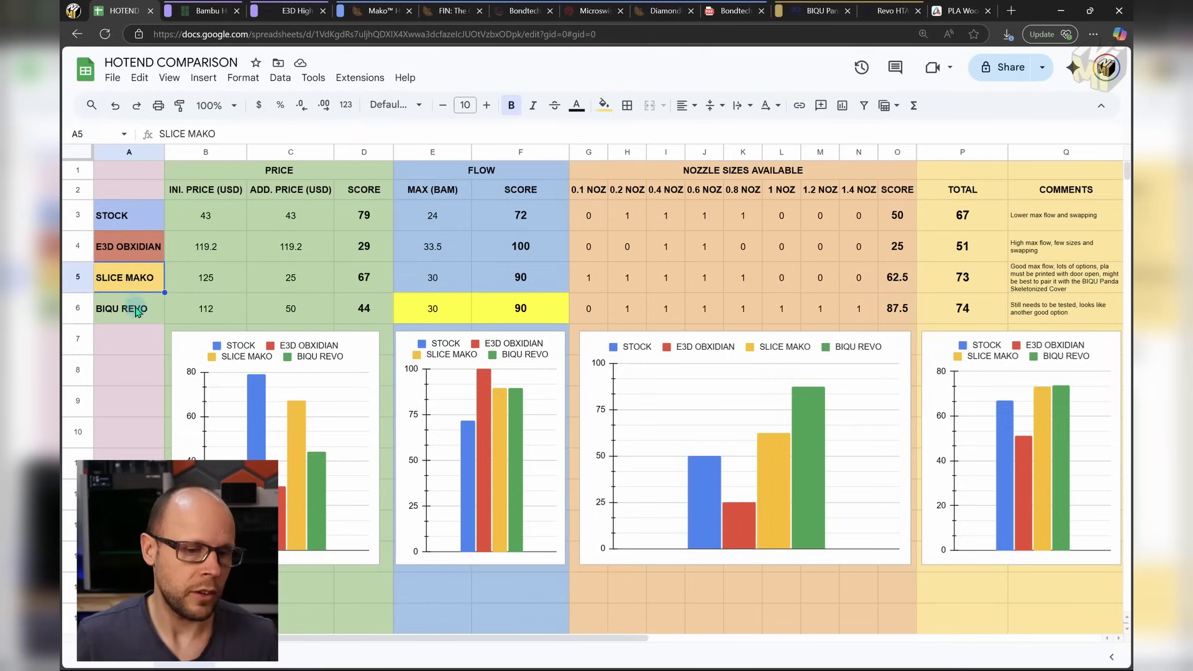
left_click(138, 311)
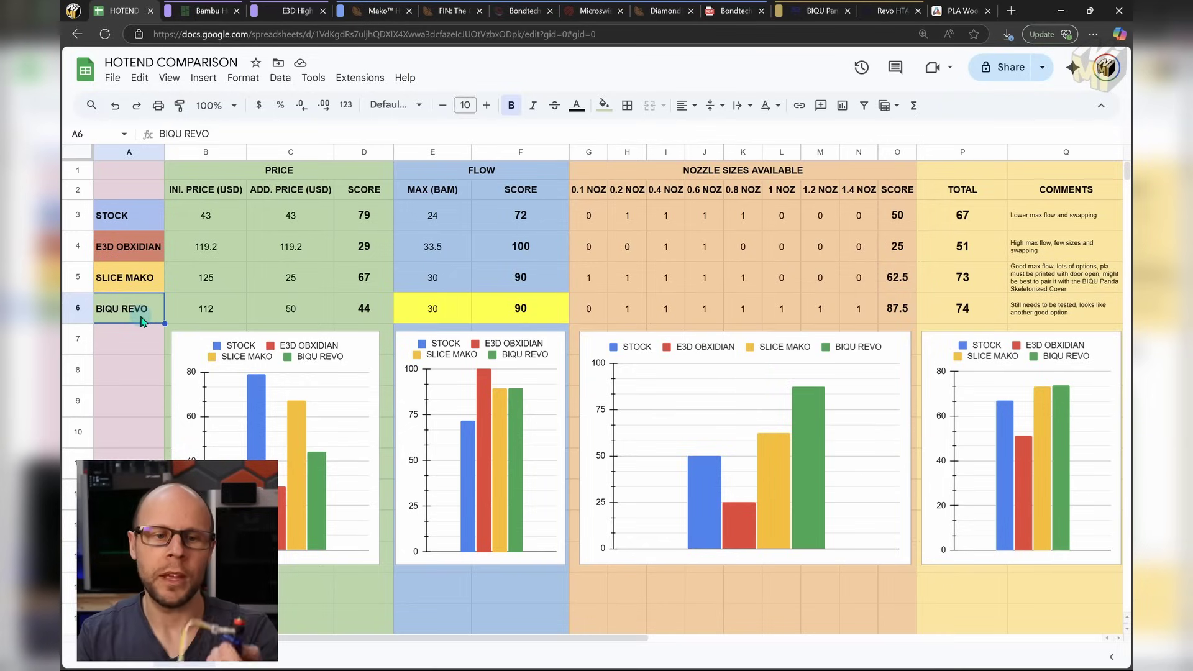
Show the STOCK prices 43 and 43 and its price score formula.
left_click(202, 309)
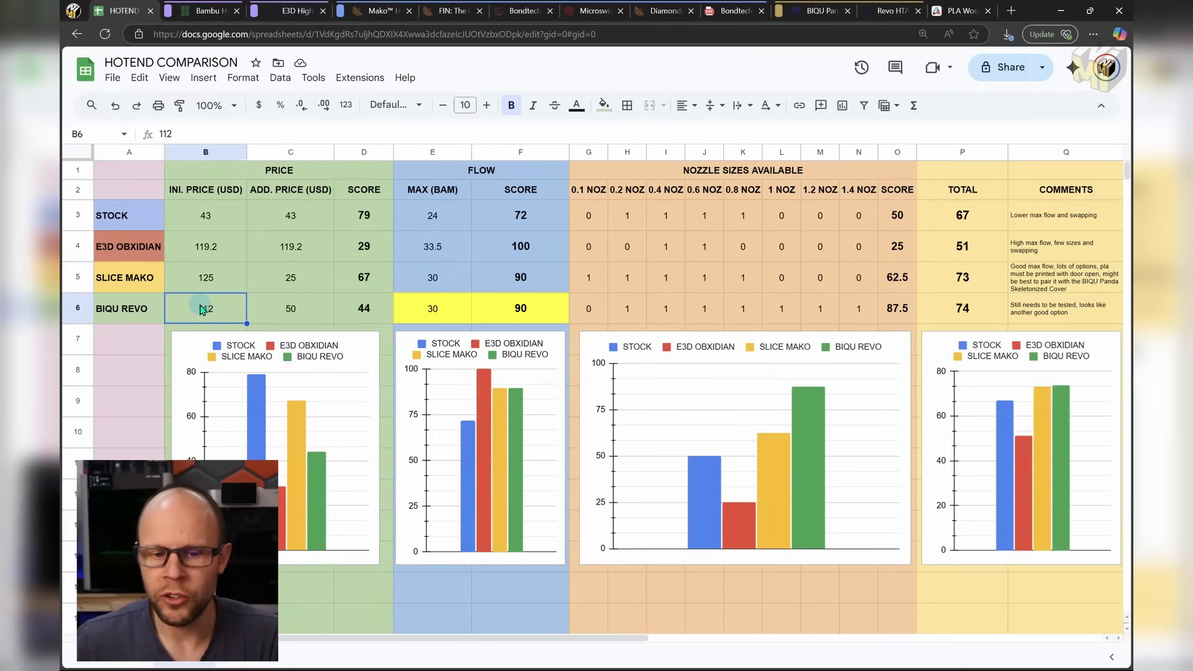
left_click(136, 215)
left_click(215, 228)
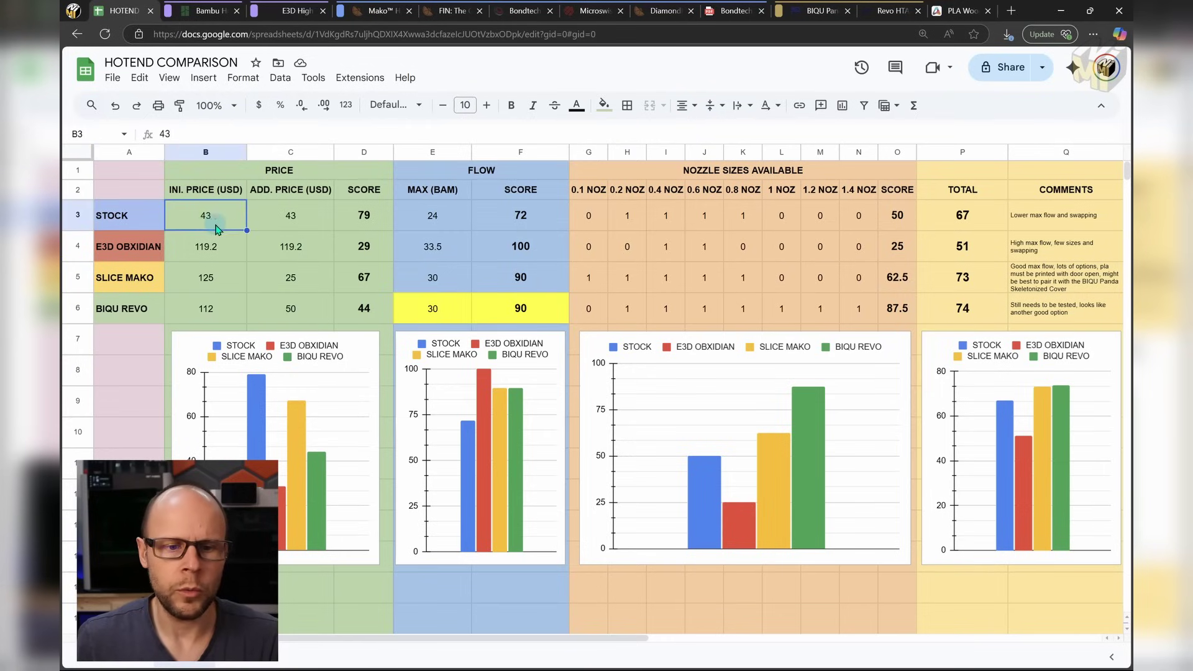
left_click(272, 222)
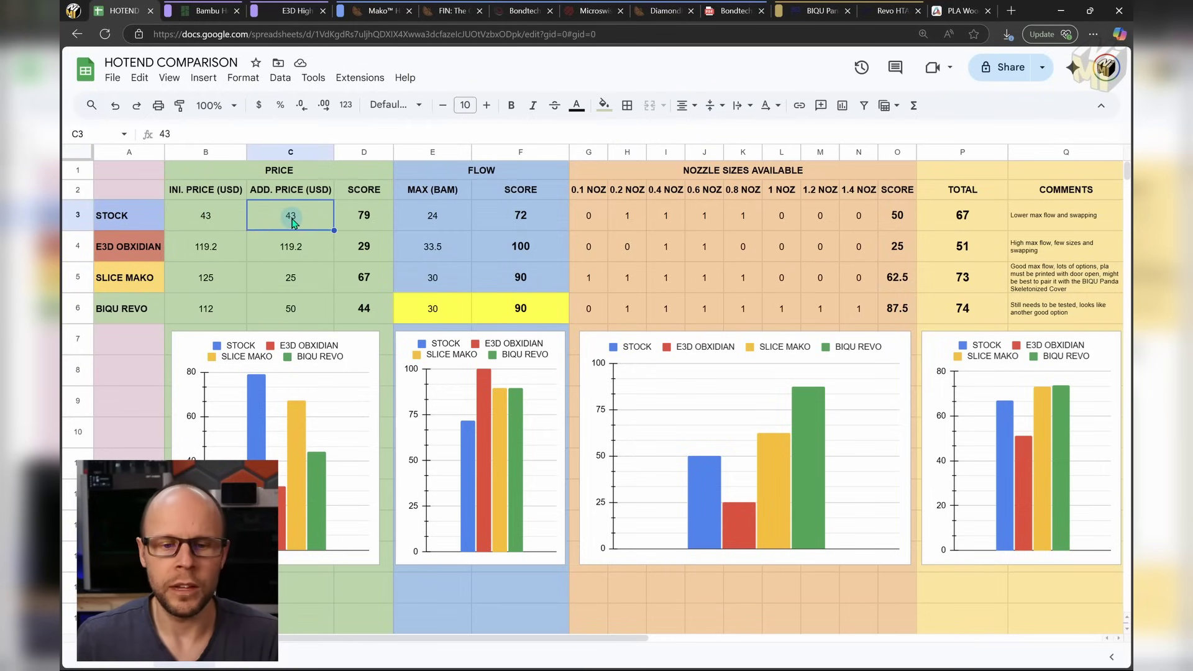
left_click(356, 223)
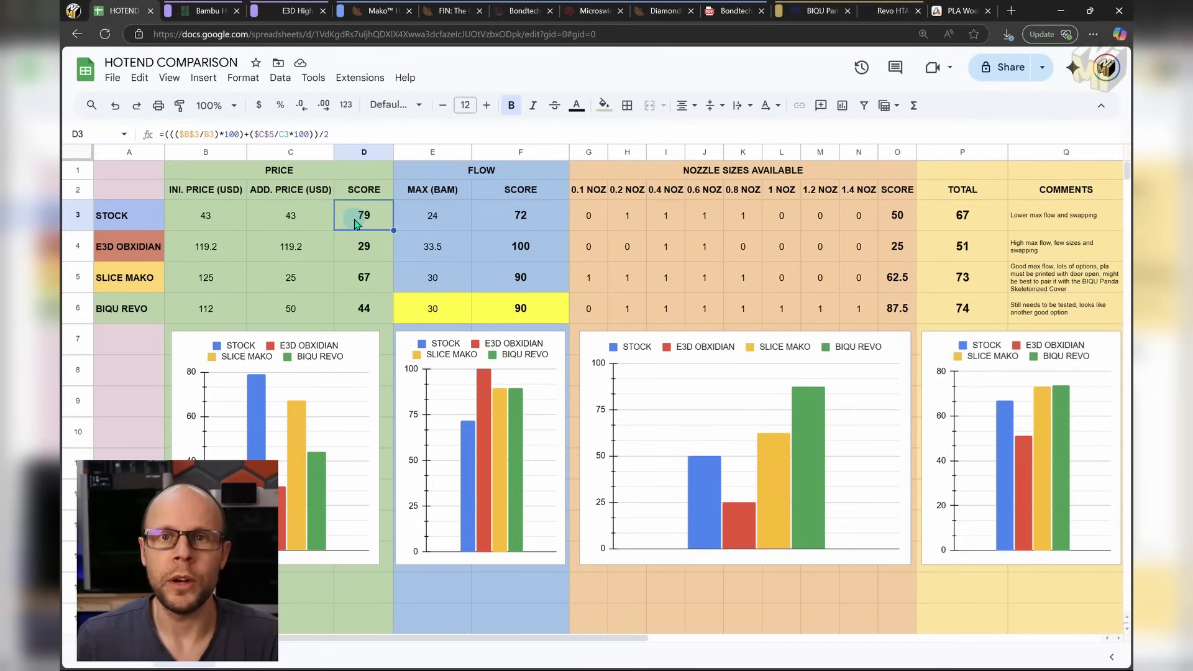
Show the E3D price 119.2 and SLICE MAKO prices 125 and 25, with their score formulas.
left_click(209, 248)
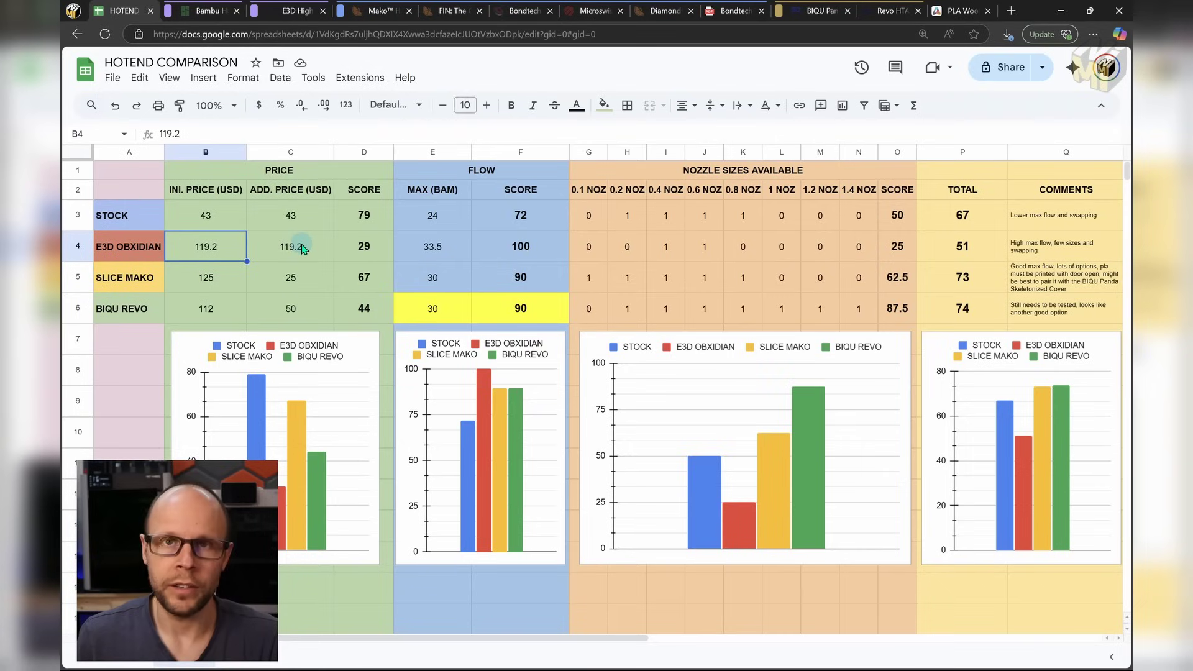
left_click(372, 260)
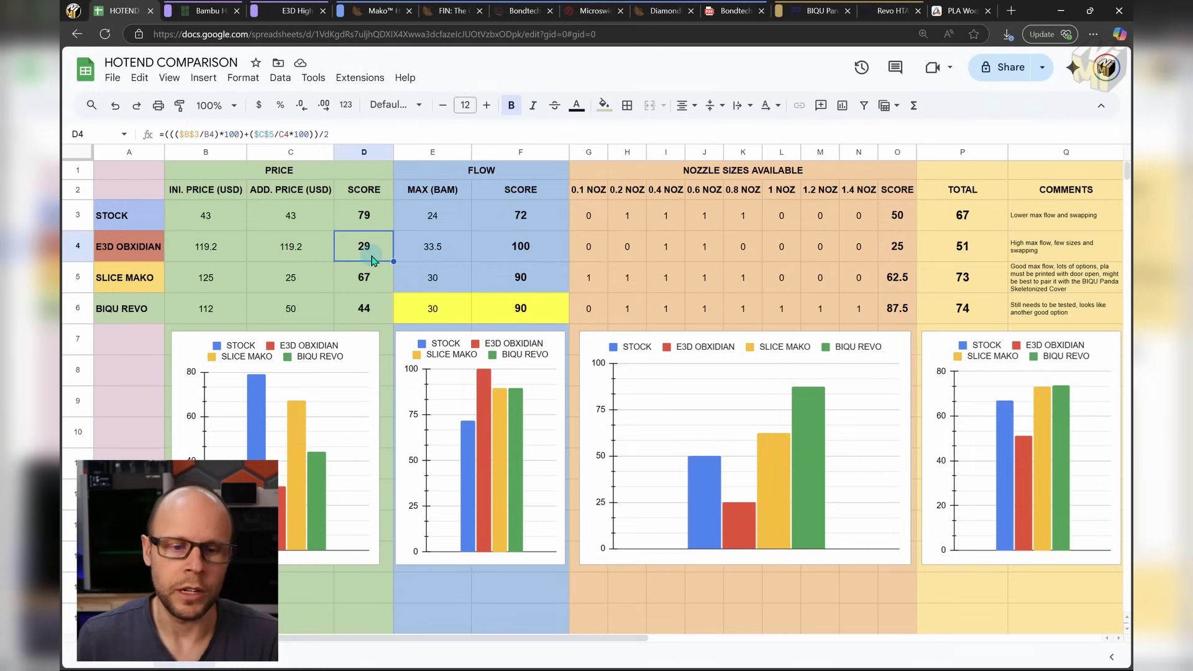
left_click(134, 292)
key("Right")
key("Right")
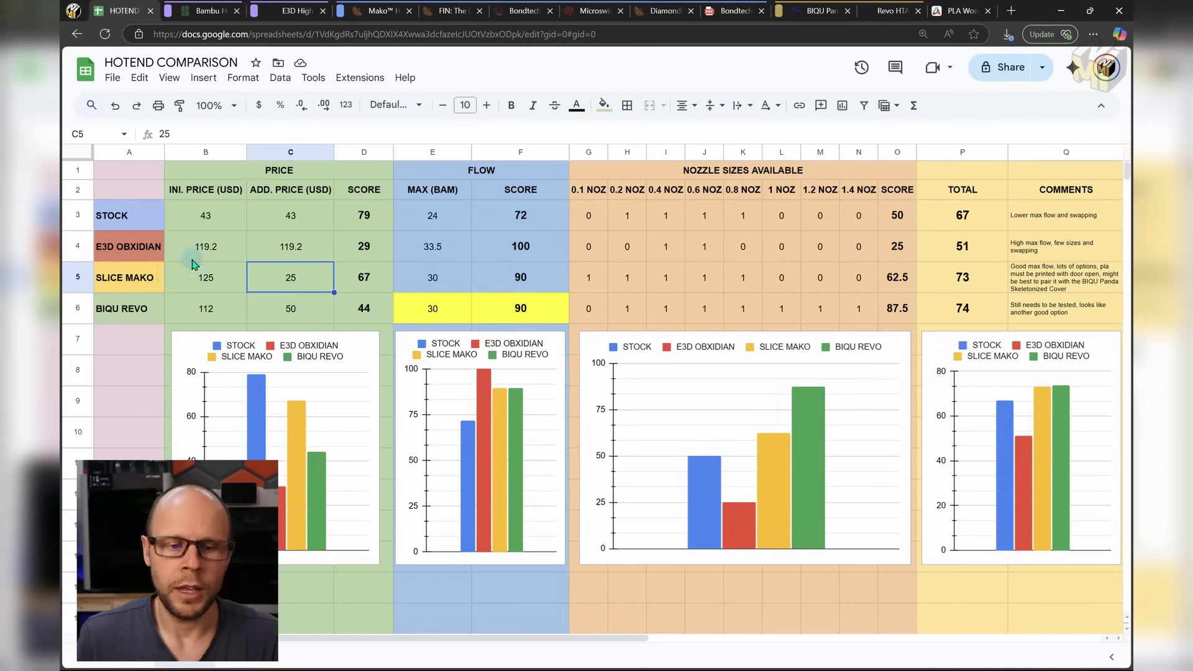
left_click(229, 290)
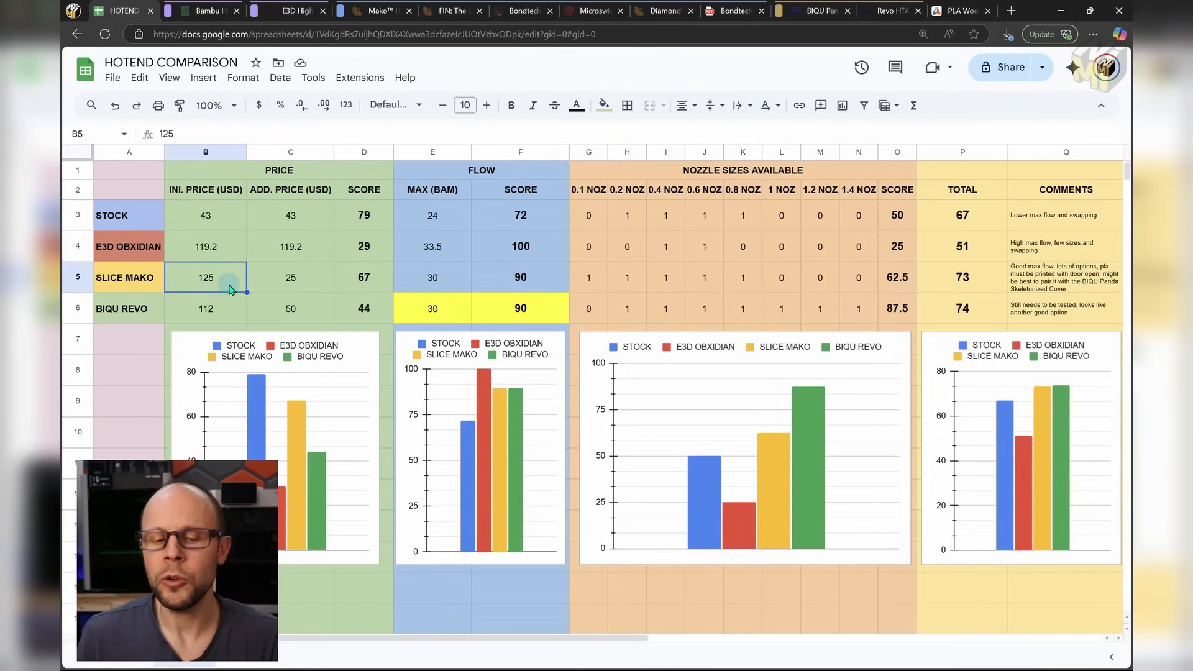
left_click(284, 285)
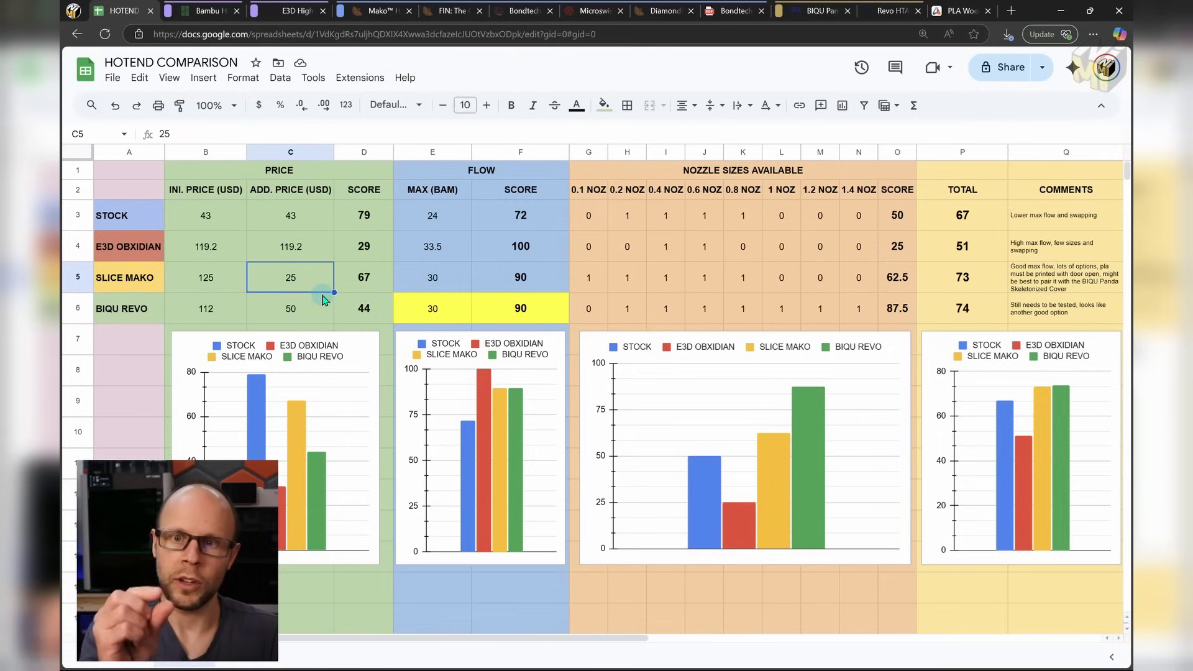
left_click(352, 274)
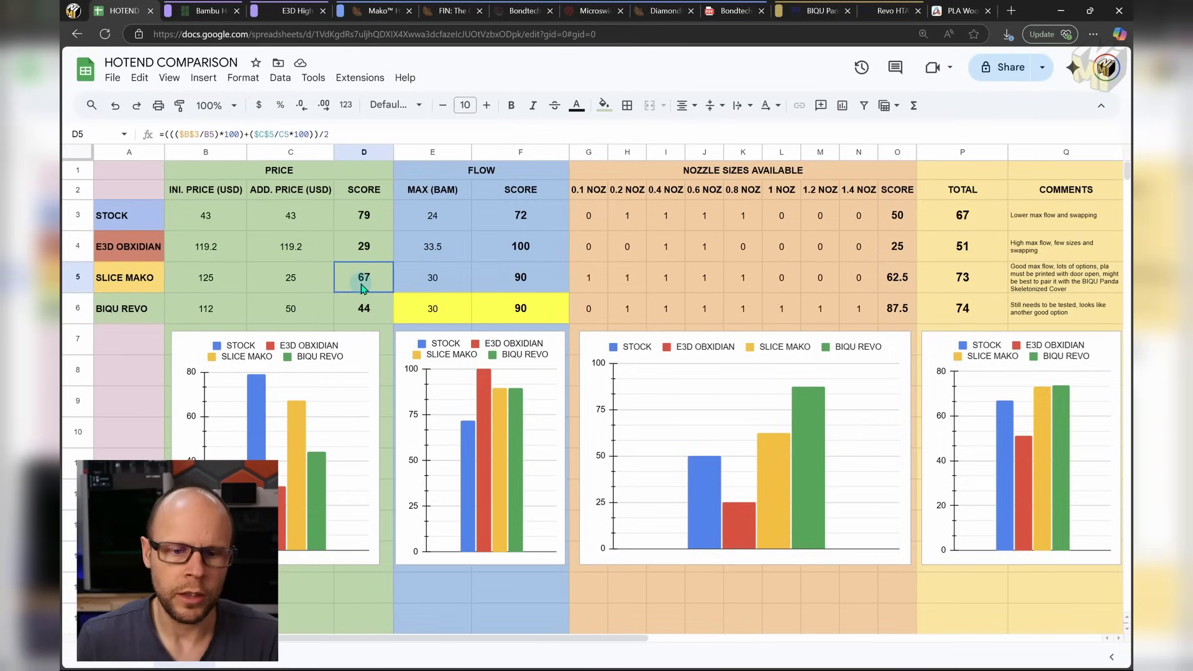
Show the BIQU REVO prices 112 and 50 and its price score formula.
left_click(149, 314)
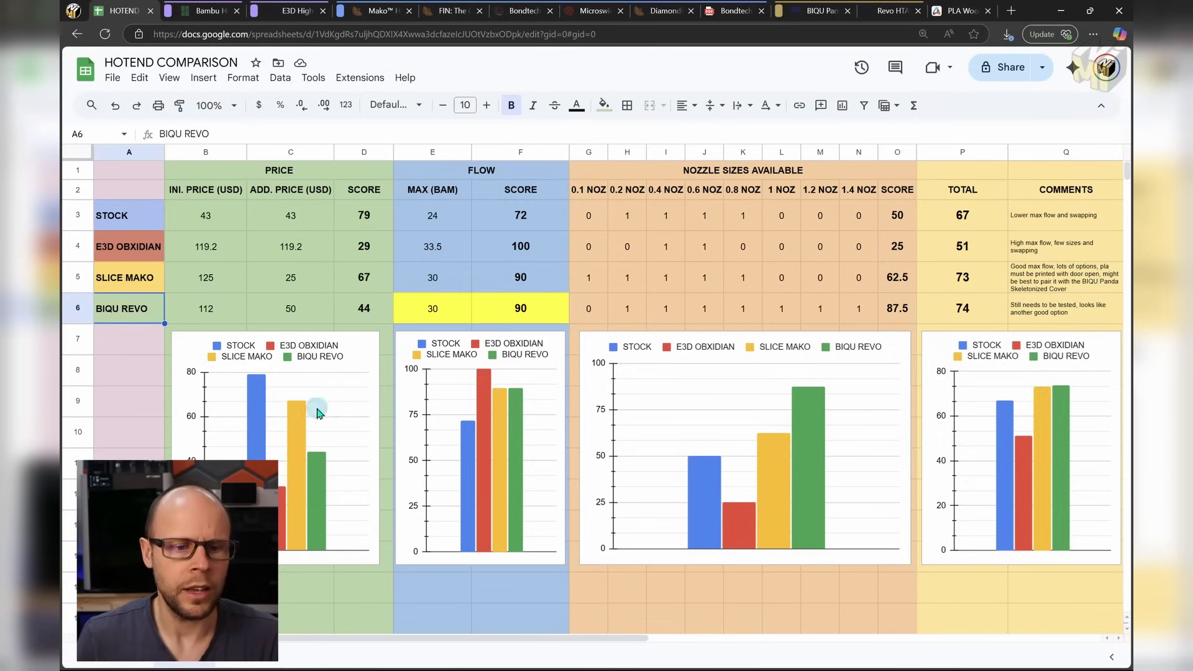
left_click(239, 315)
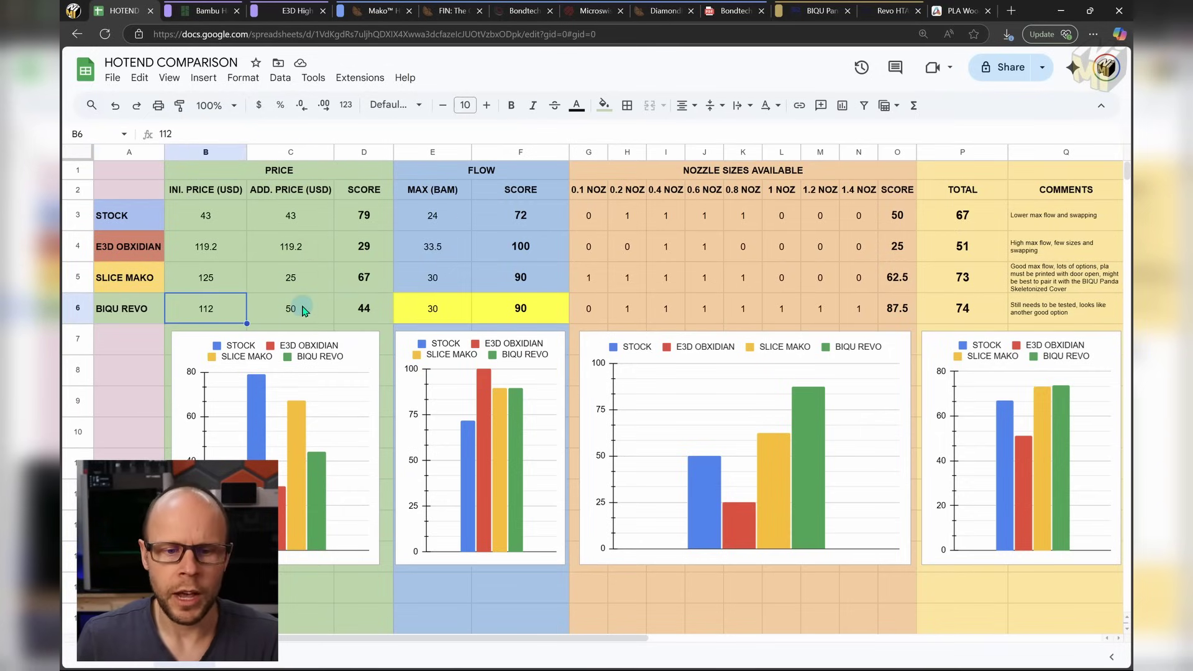
left_click(304, 310)
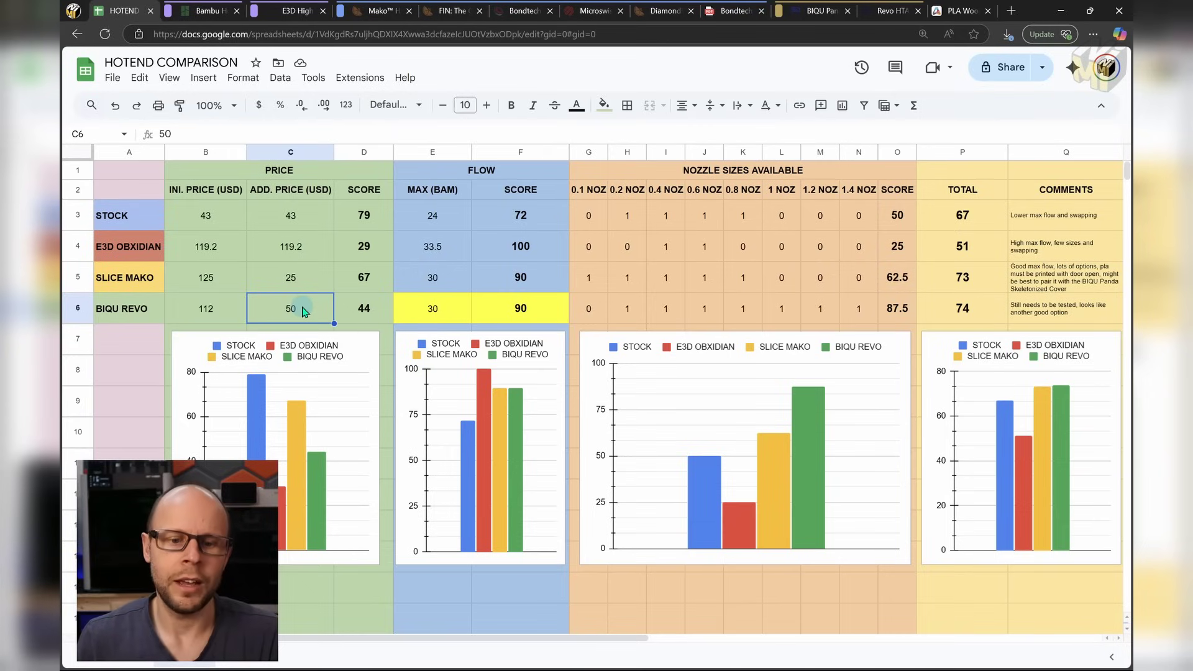
left_click(352, 307)
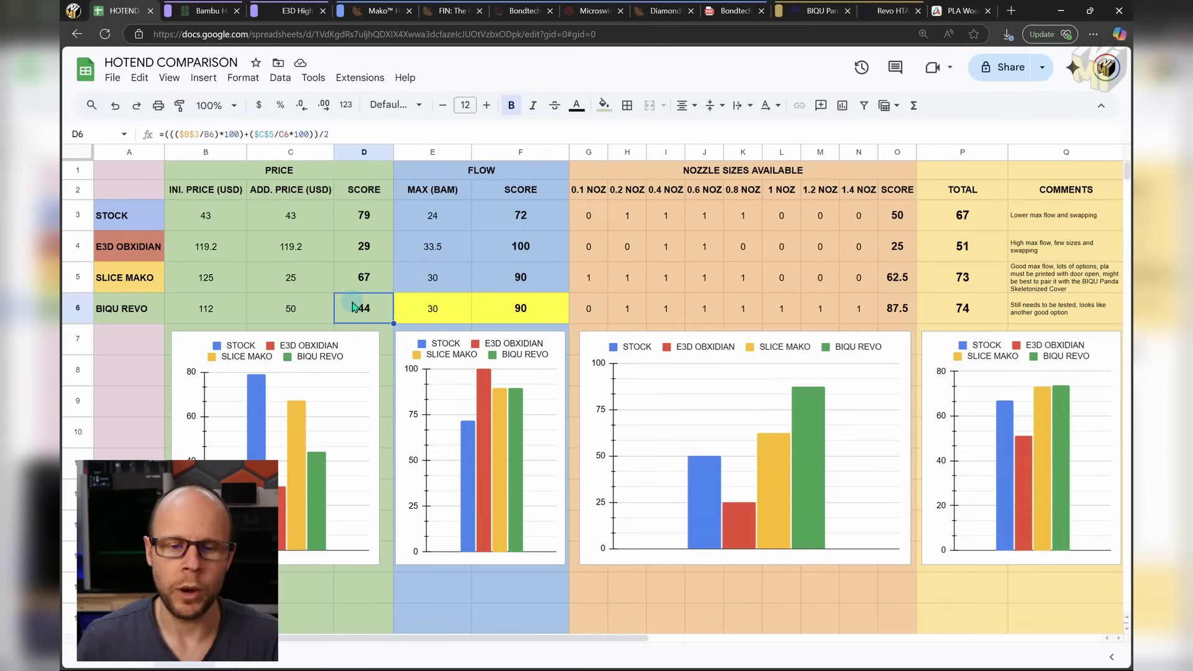
Inspect each hotend's max flow value, including E3D's 33.5, and its flow score formula.
left_click(445, 221)
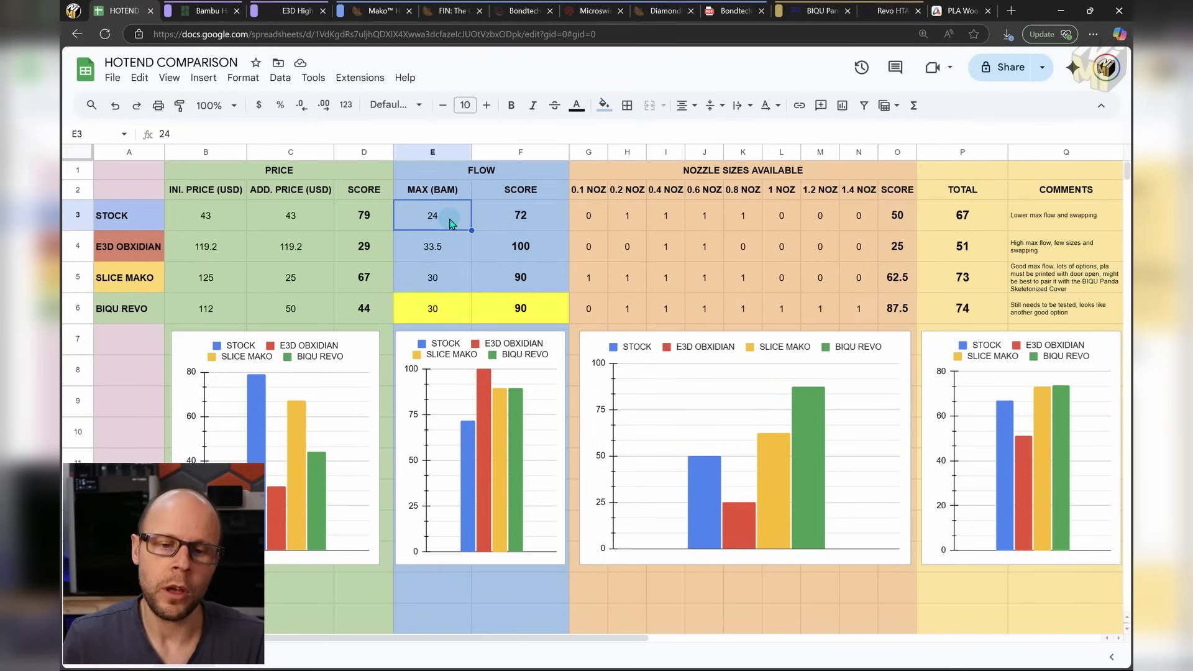
left_click(502, 215)
left_click(449, 248)
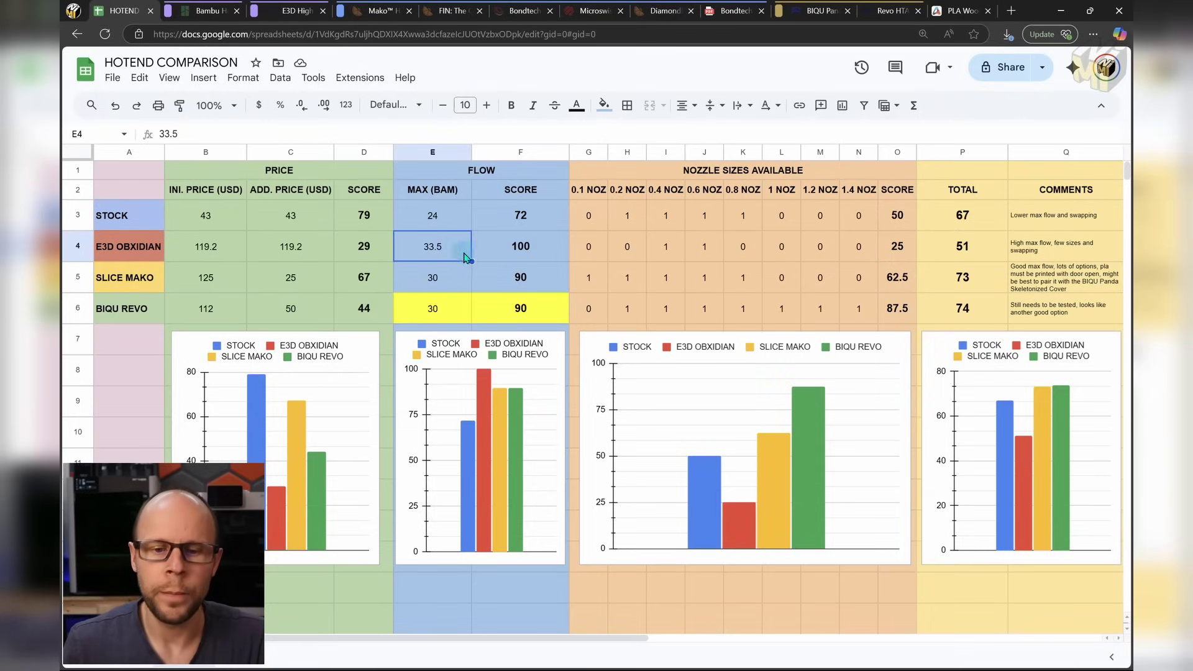
left_click(519, 256)
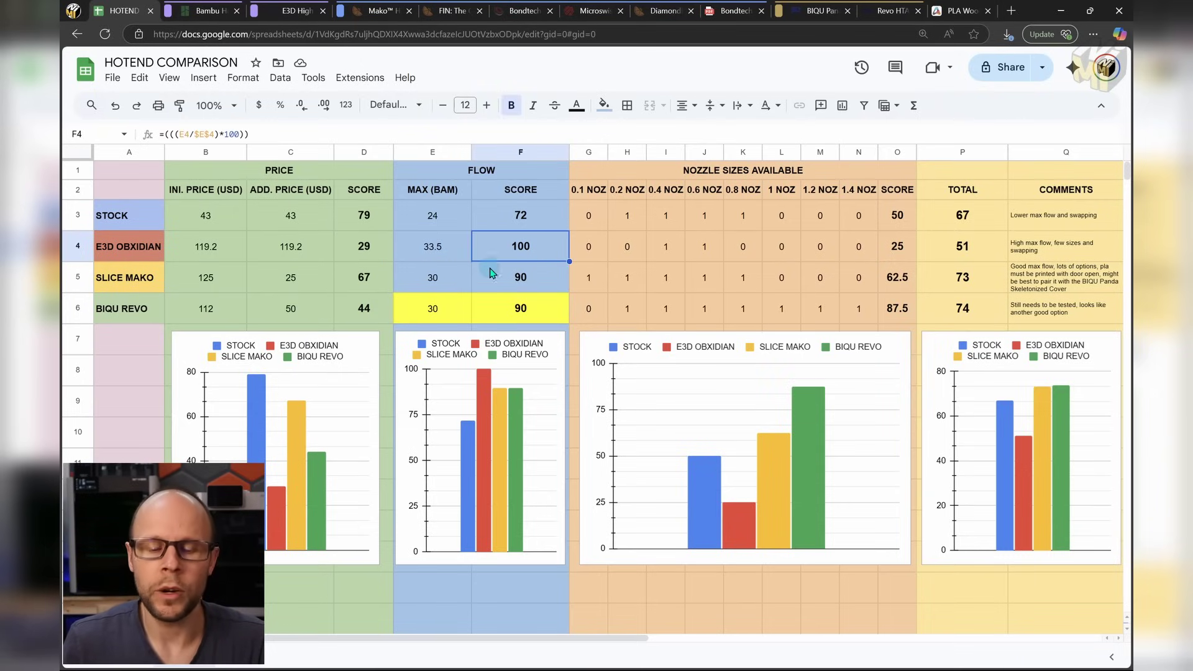
left_click(435, 281)
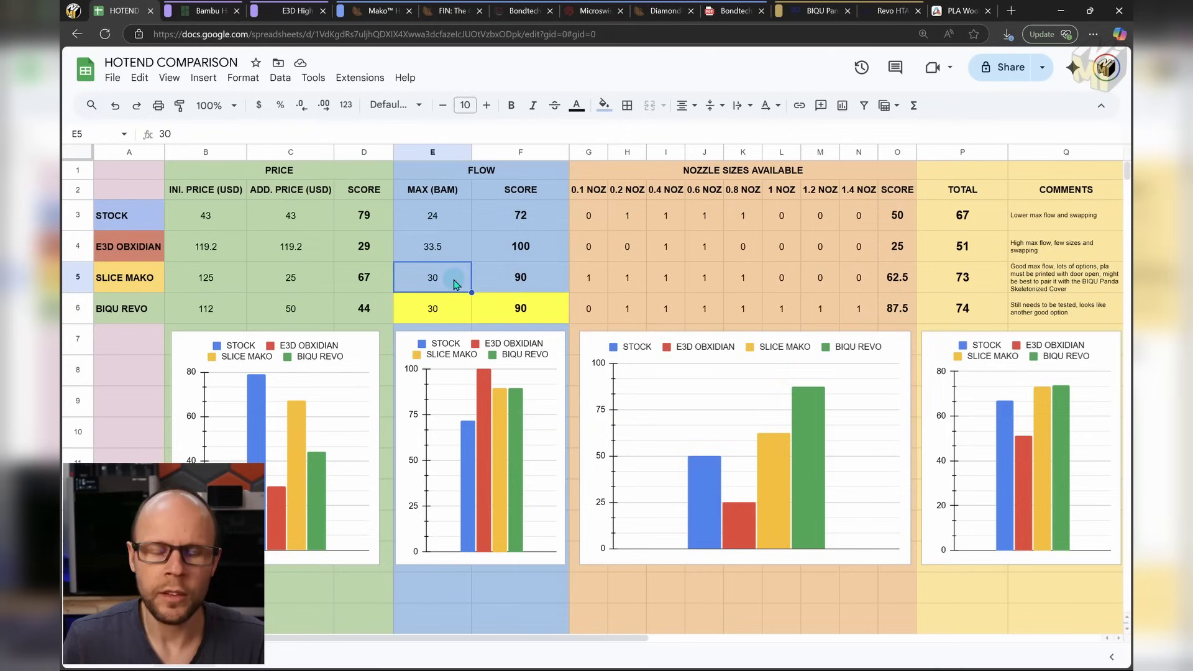
left_click(509, 280)
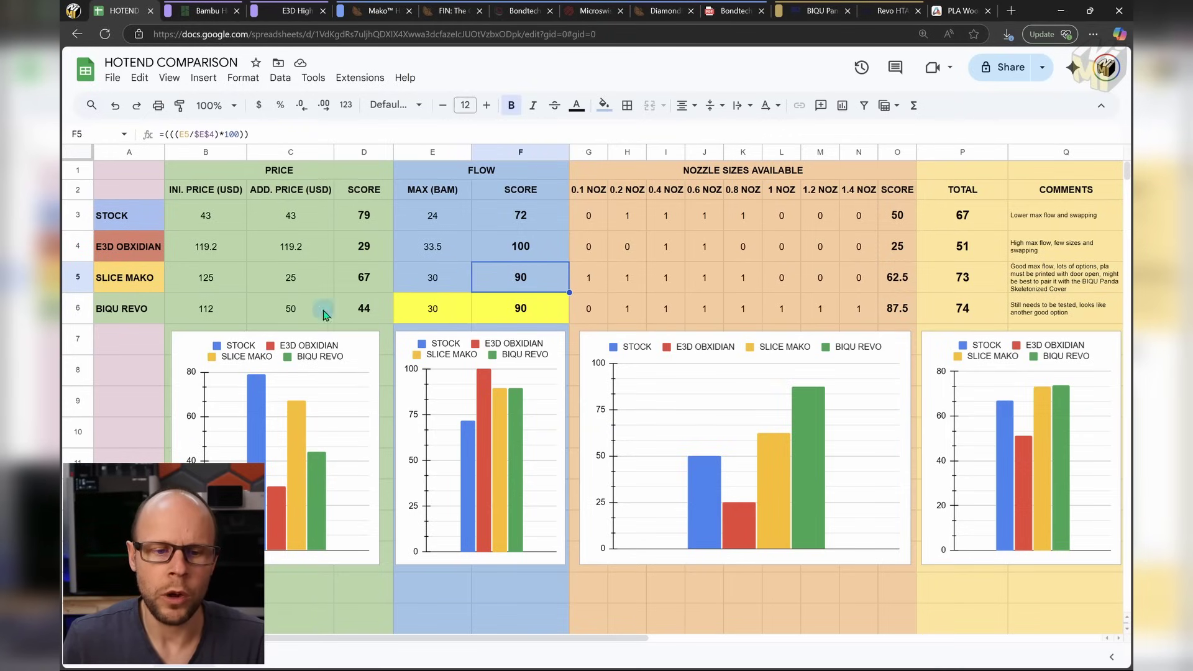
left_click(413, 307)
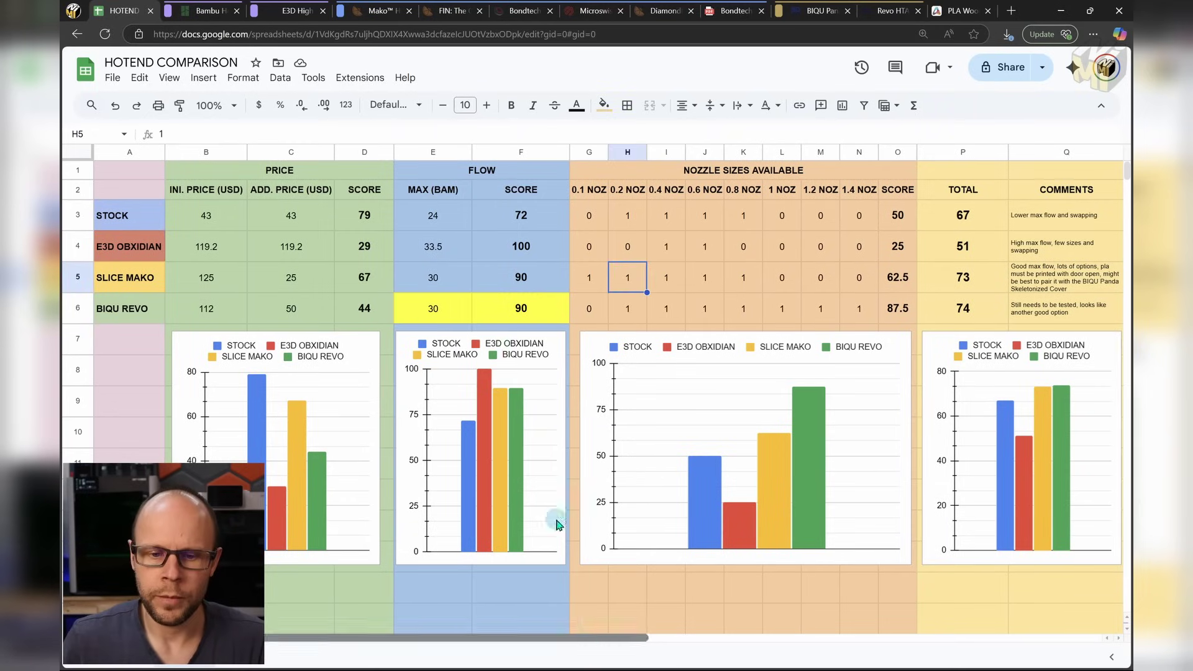
mouse_move(432, 314)
left_mouse_down()
mouse_move(519, 320)
mouse_move(435, 314)
left_mouse_up()
Select the NOZZLE SIZES AVAILABLE header and open the E3D Revo High Flow HTA Nozzles page.
scroll(574, 481, "right", 3)
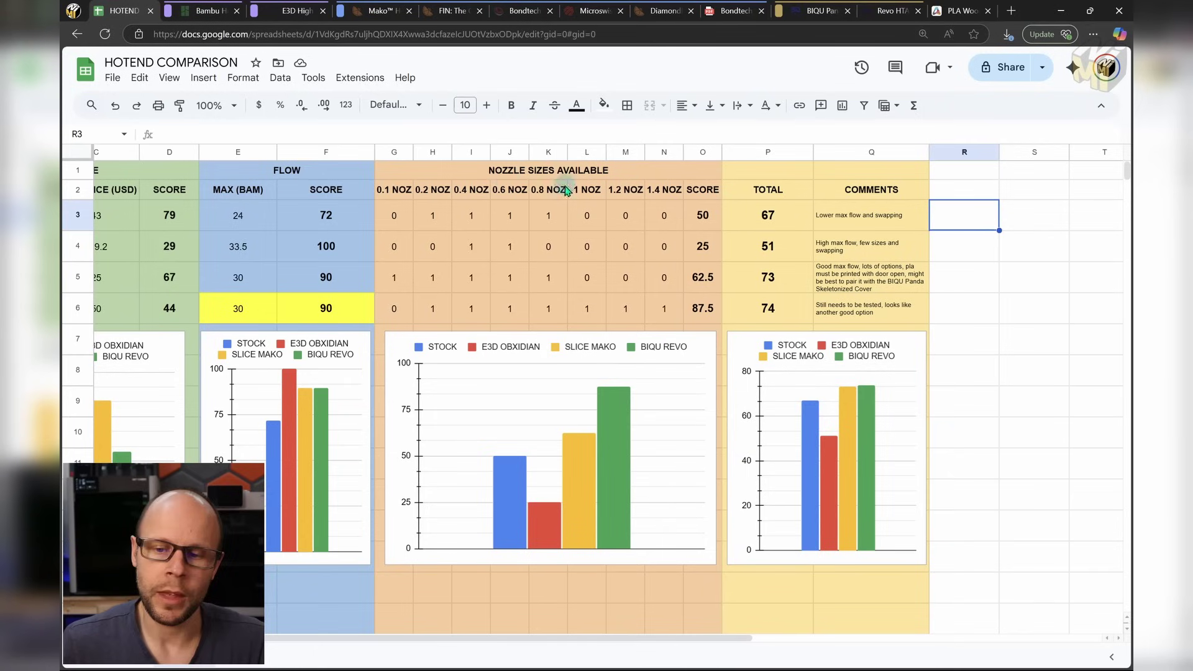
left_click(491, 174)
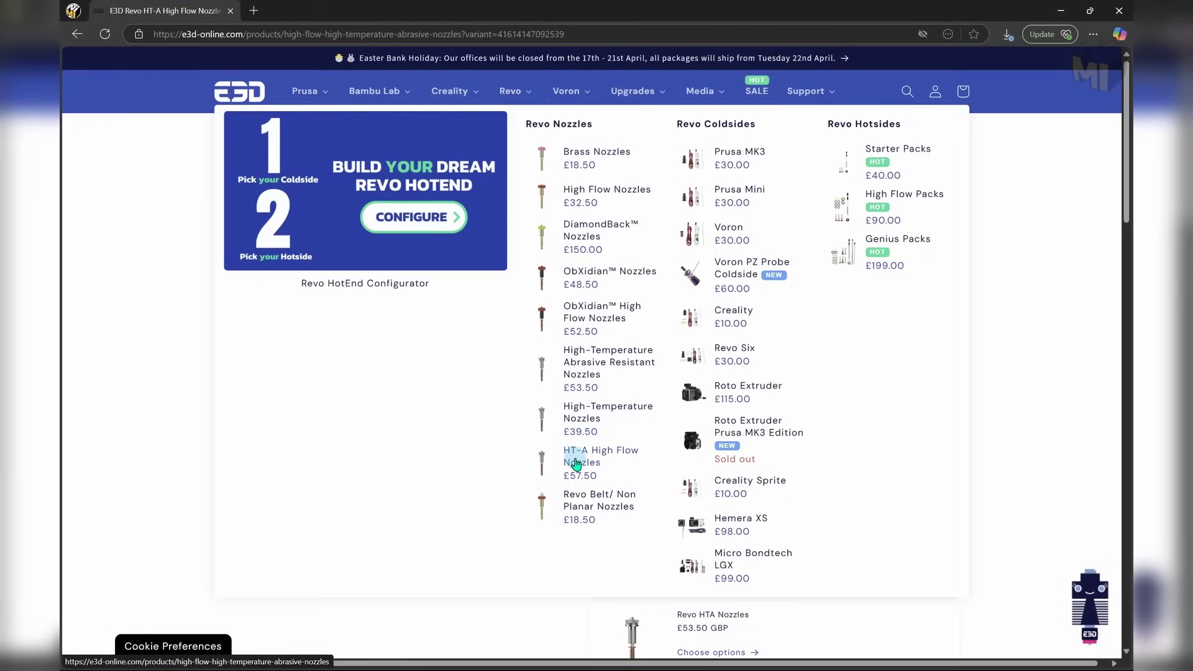
left_click(575, 464)
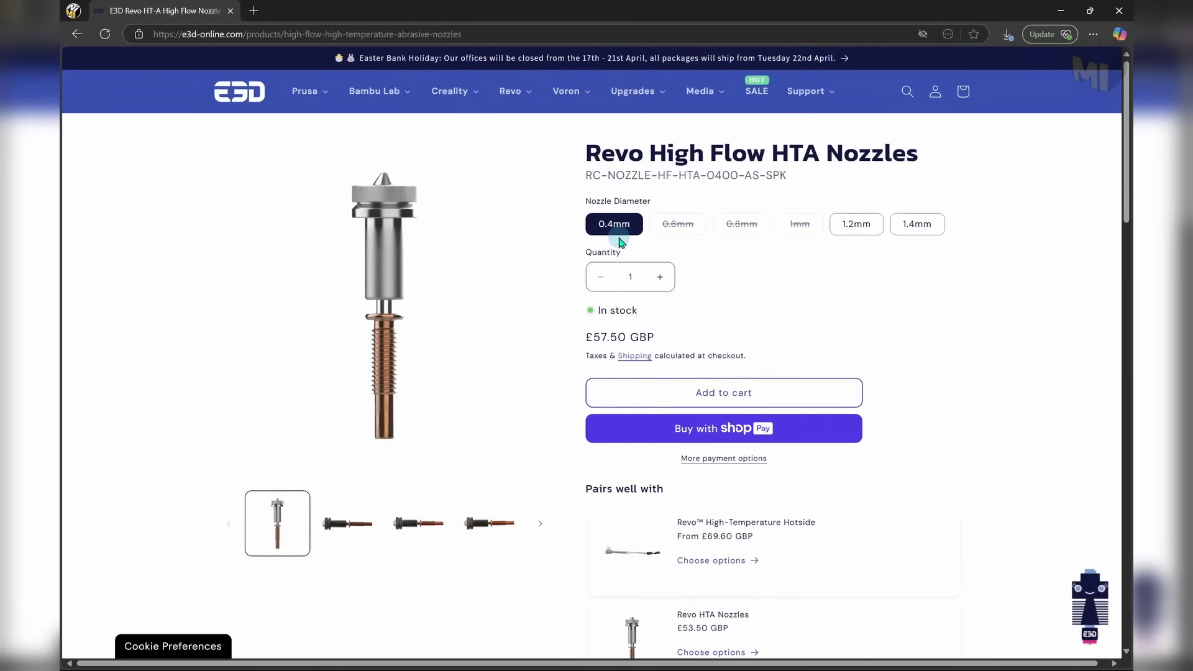
Check stock for the 0.6 to 1.4mm nozzle diameters, finding 1.2 and 1.4mm available.
left_click(847, 230)
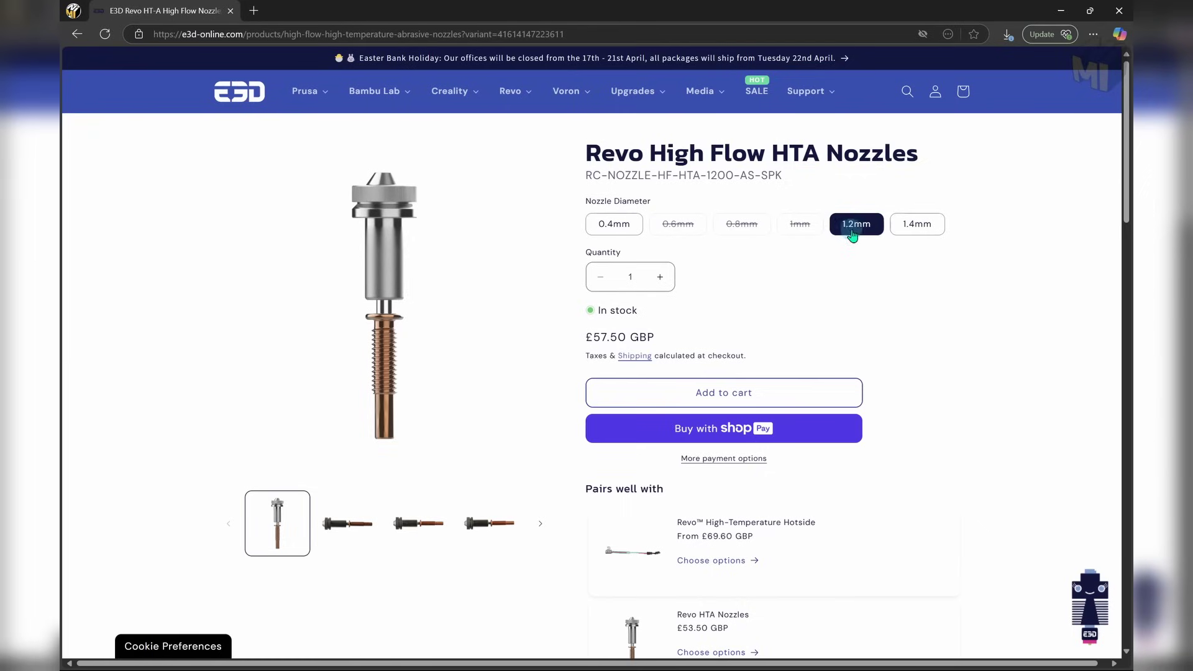
left_click(915, 231)
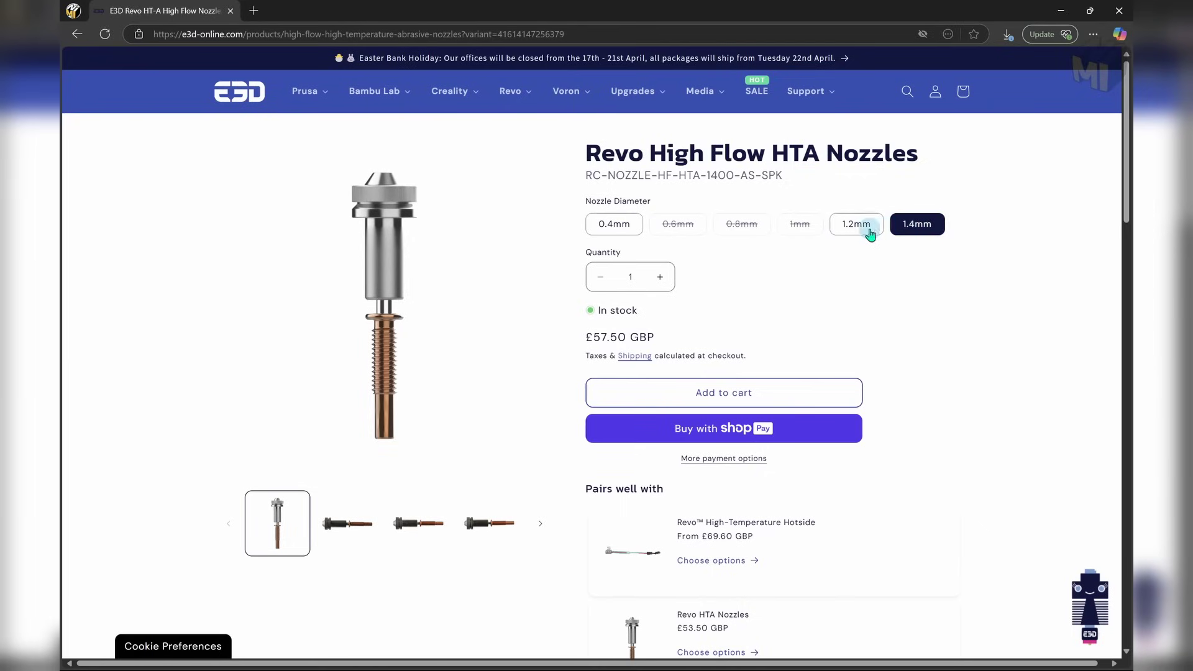
left_click(805, 234)
left_click(742, 227)
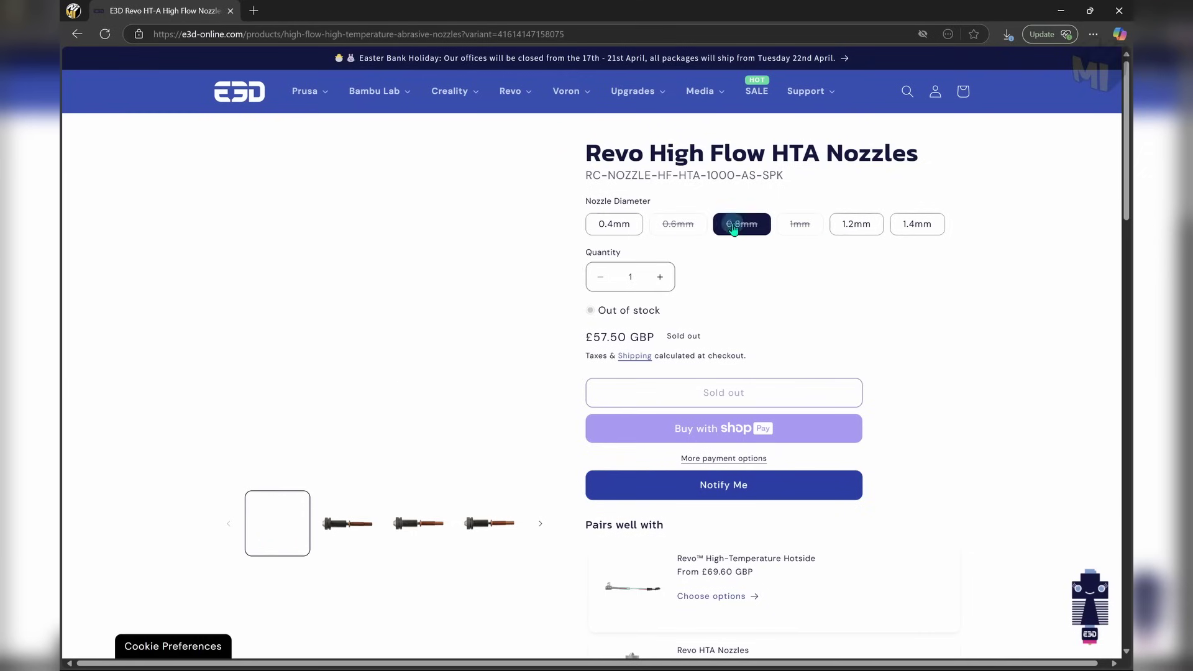
left_click(683, 227)
left_click(727, 224)
left_click(799, 227)
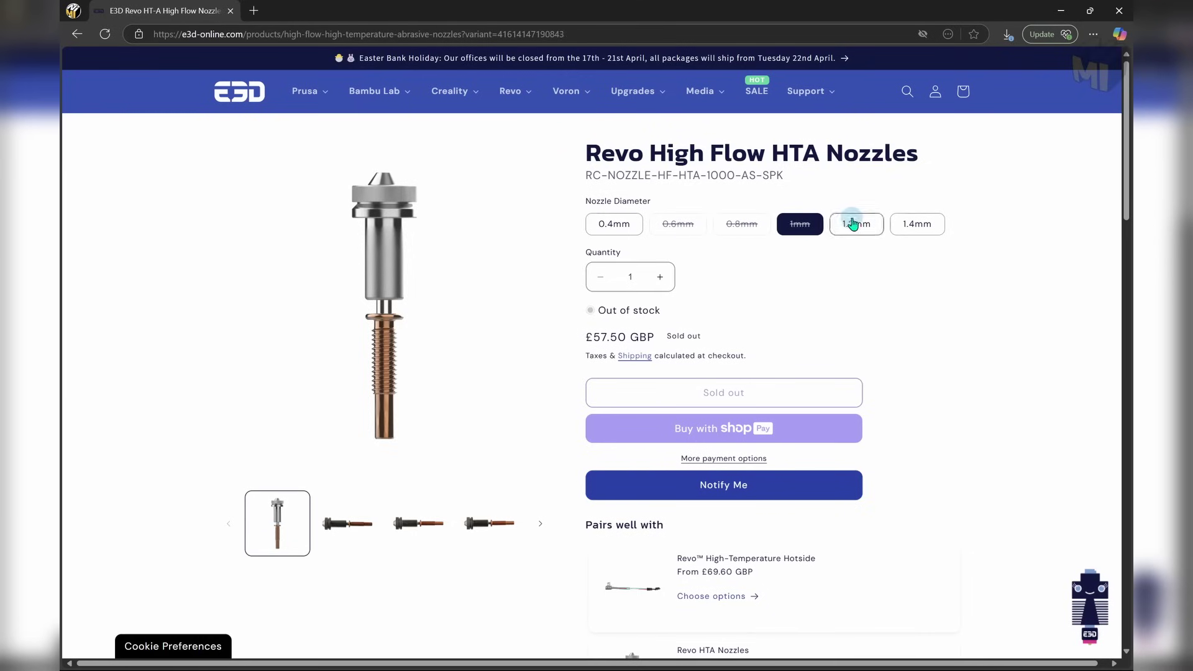
left_click(854, 225)
left_click(898, 225)
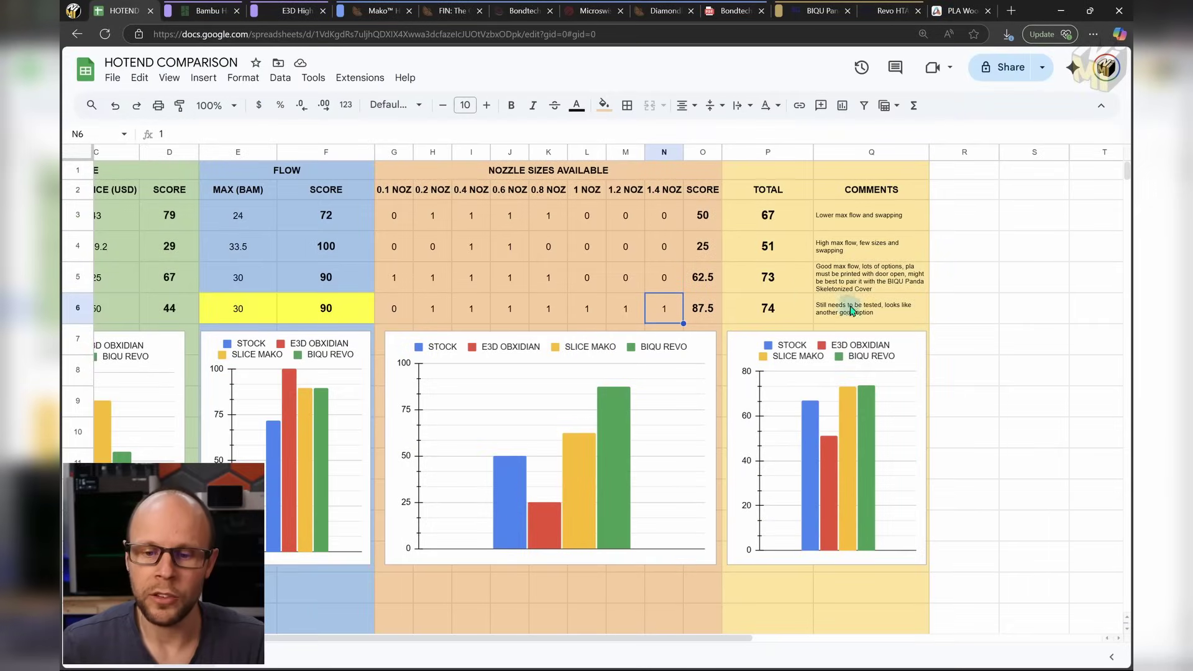
Inspect the STOCK hotend's 0.1, 0.2 and 0.8 NOZ flags and its nozzle score of 50.
left_click(941, 287)
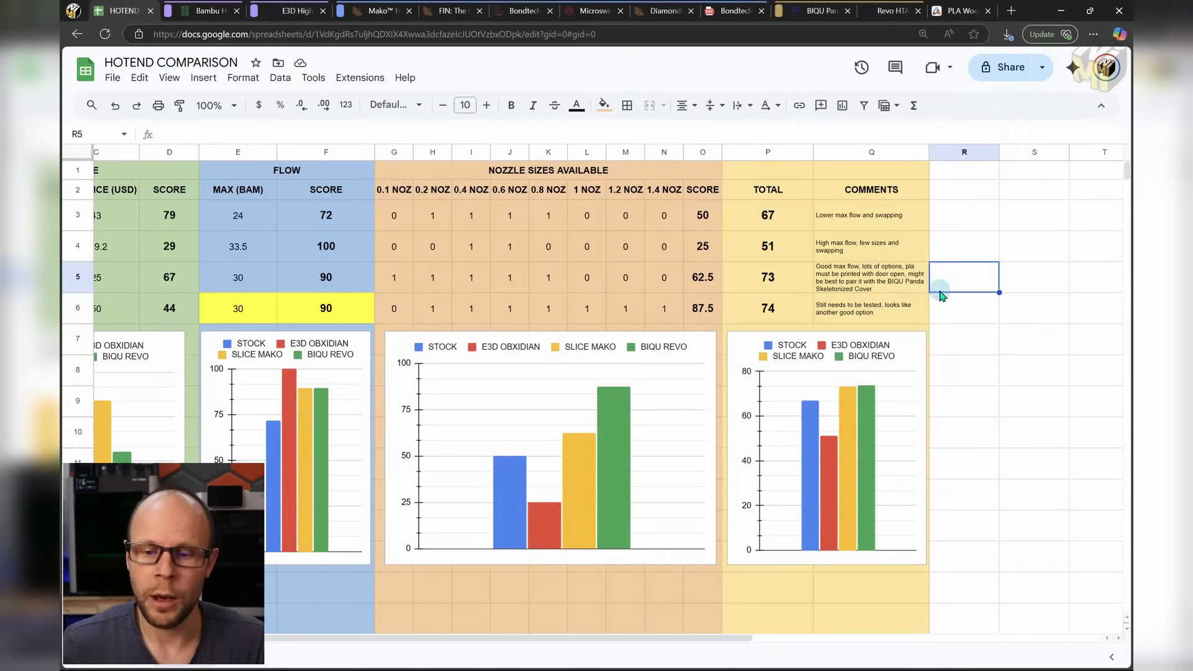
left_click(401, 306)
left_click(393, 224)
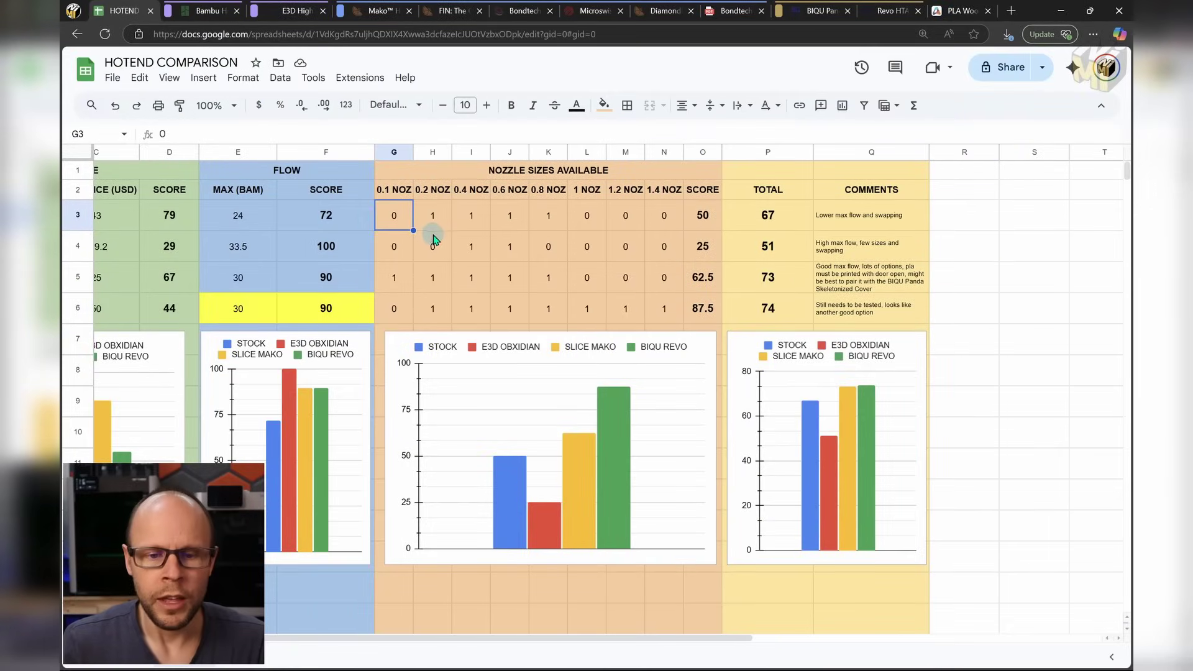
left_click(438, 224)
left_click(556, 221)
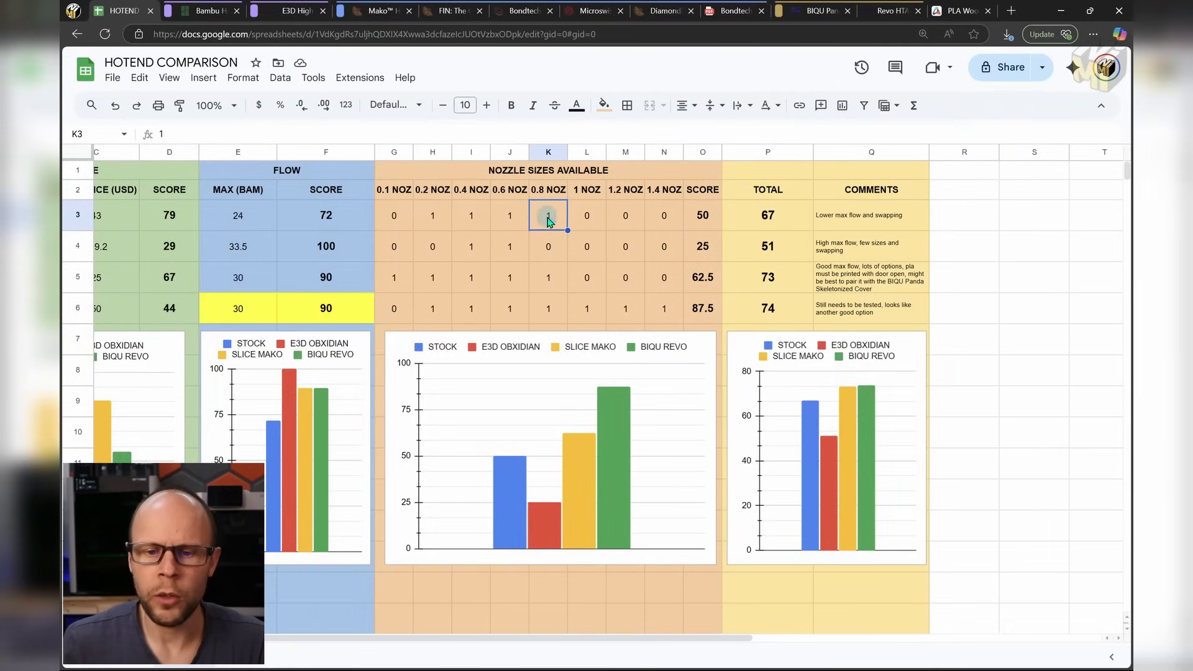
left_click(706, 217)
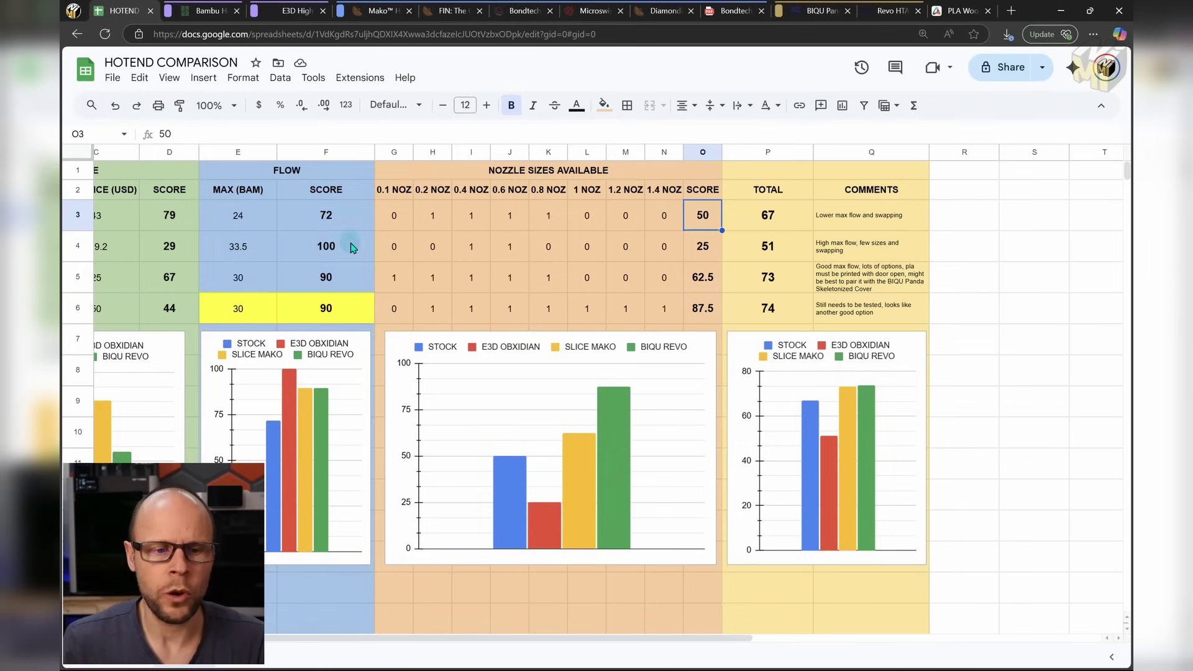
Read the E3D OBXIDIAN comment and check its nozzle-size score of 25.
left_click(913, 256)
scroll(920, 276, "right", 1)
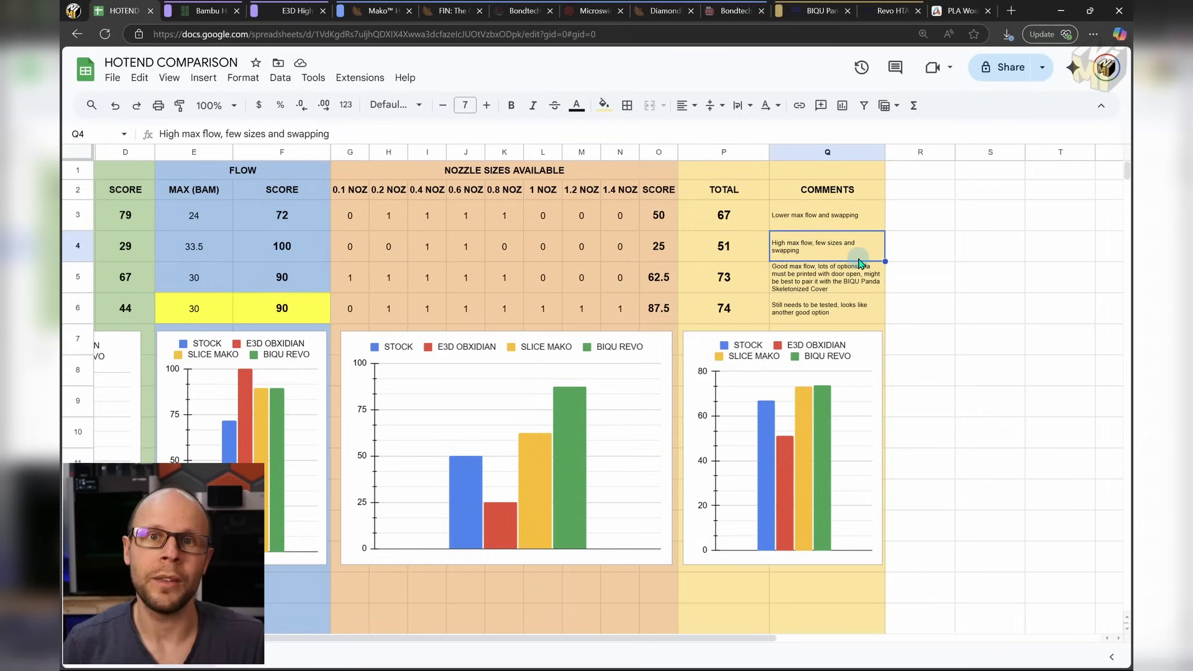
left_click(936, 289)
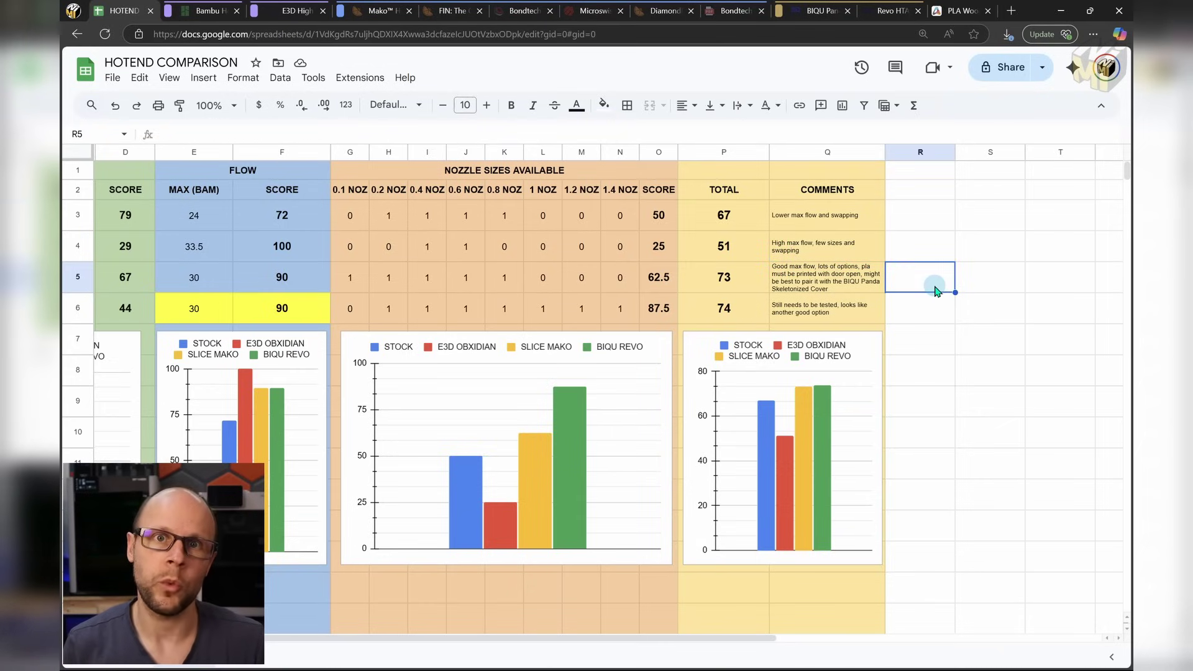
scroll(807, 274, "left", 1)
left_click(658, 246)
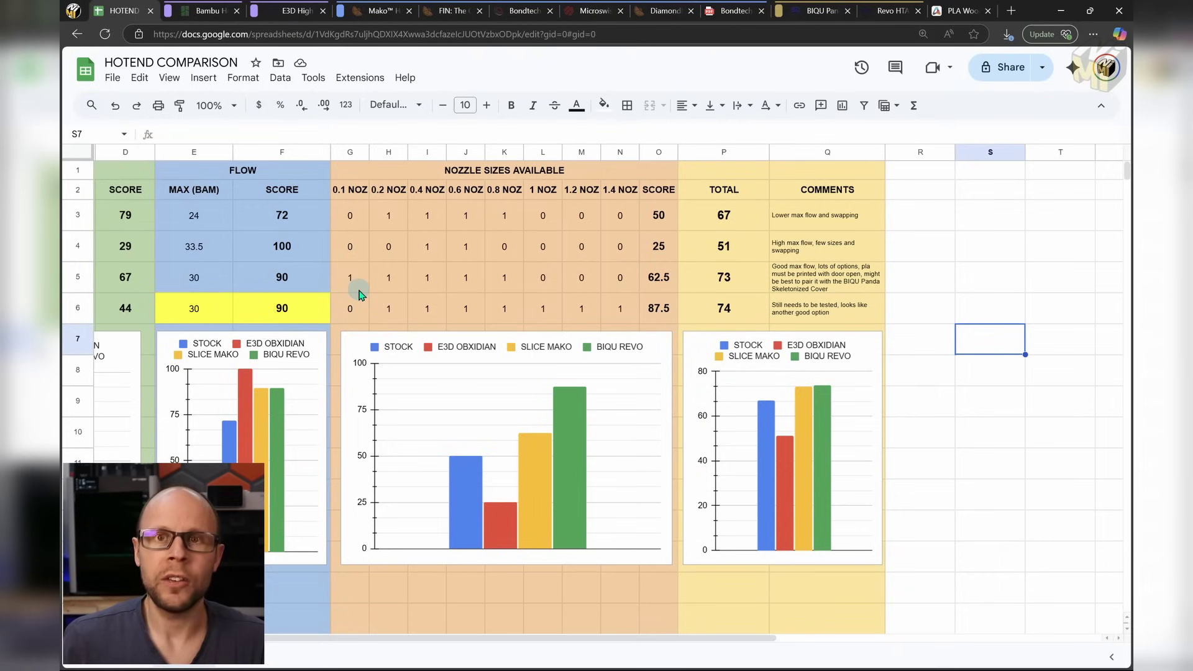
Step through the SLICE MAKO row 5 nozzle-size flags to its score of 62.5.
left_click(355, 280)
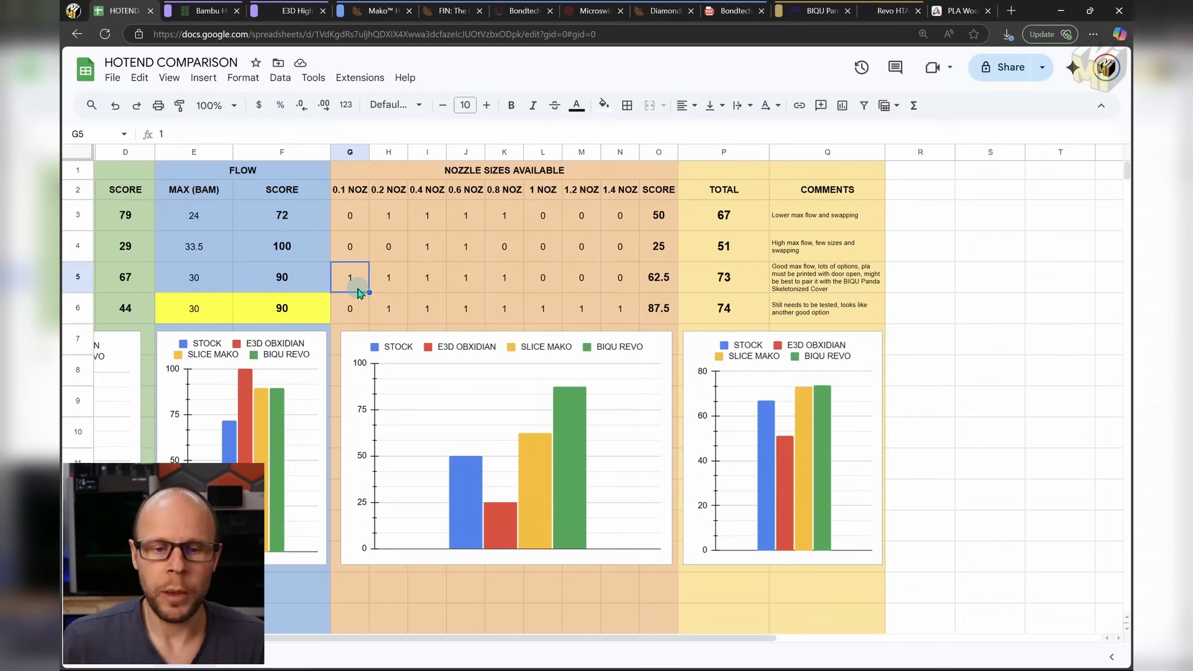
left_click(398, 281)
left_click(435, 281)
left_click(472, 280)
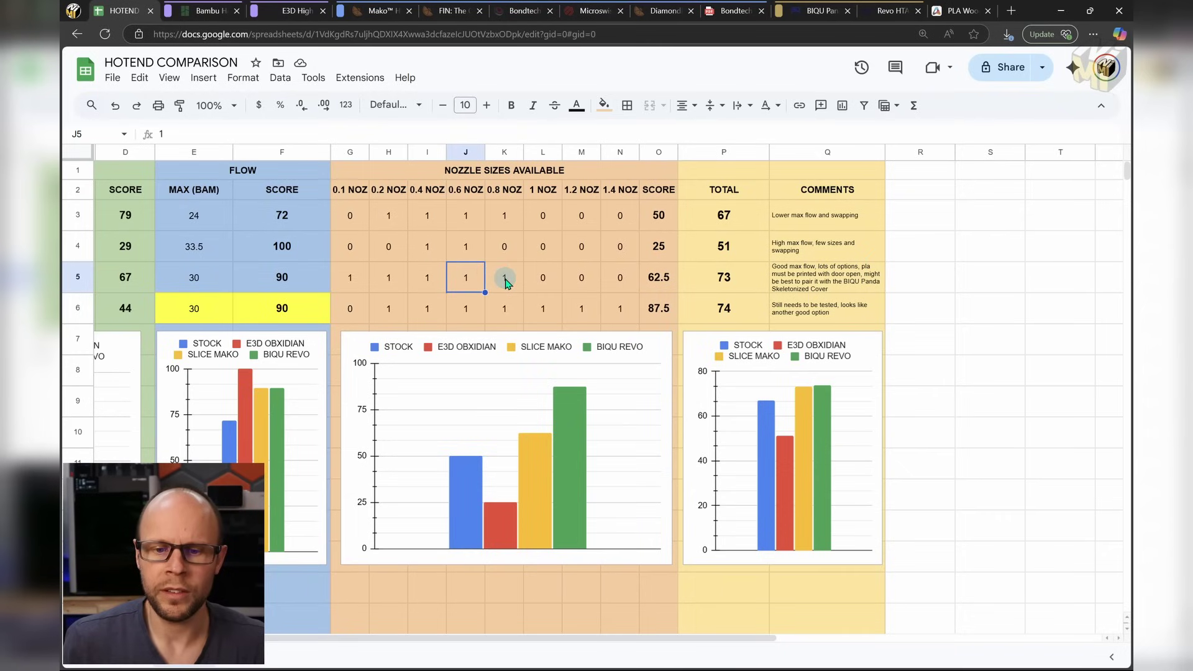
left_click(507, 278)
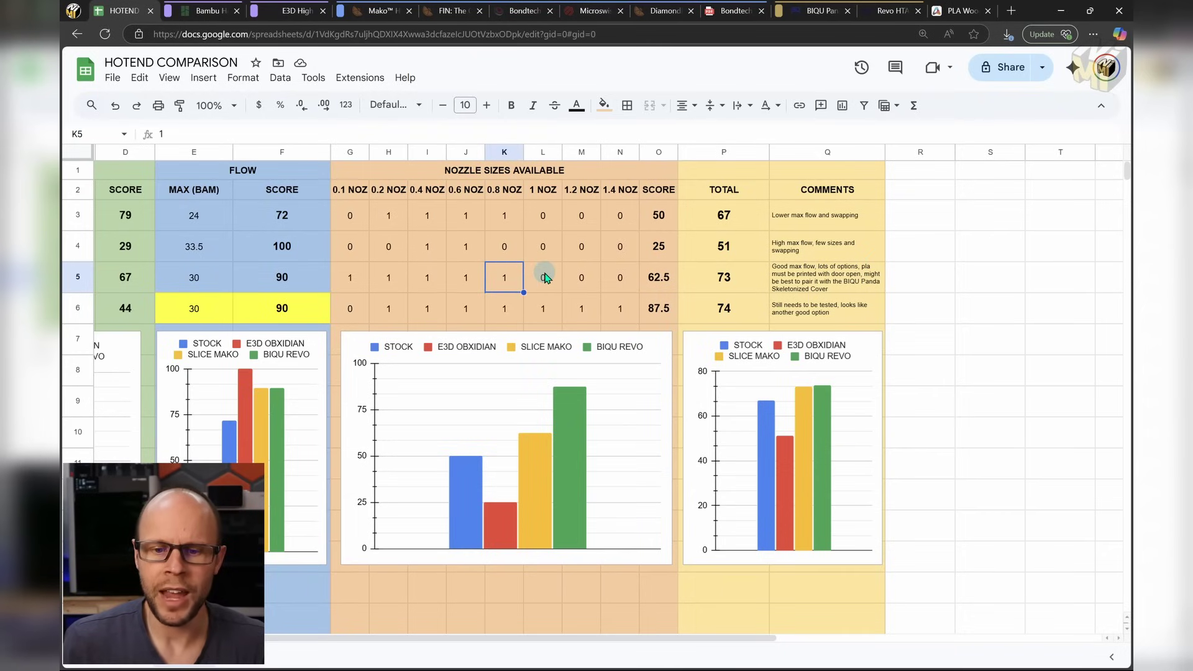
left_click(665, 288)
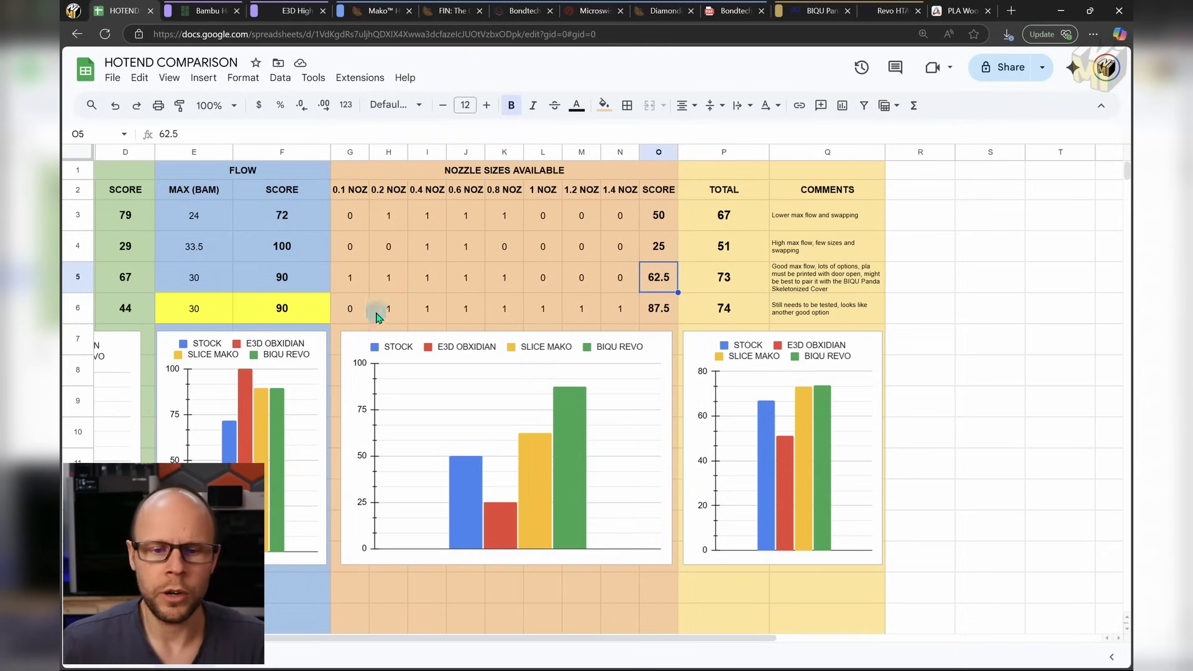
Check the BIQU REVO row 6 nozzle flags and 87.5 score, then select the nozzle-score chart.
left_click(397, 308)
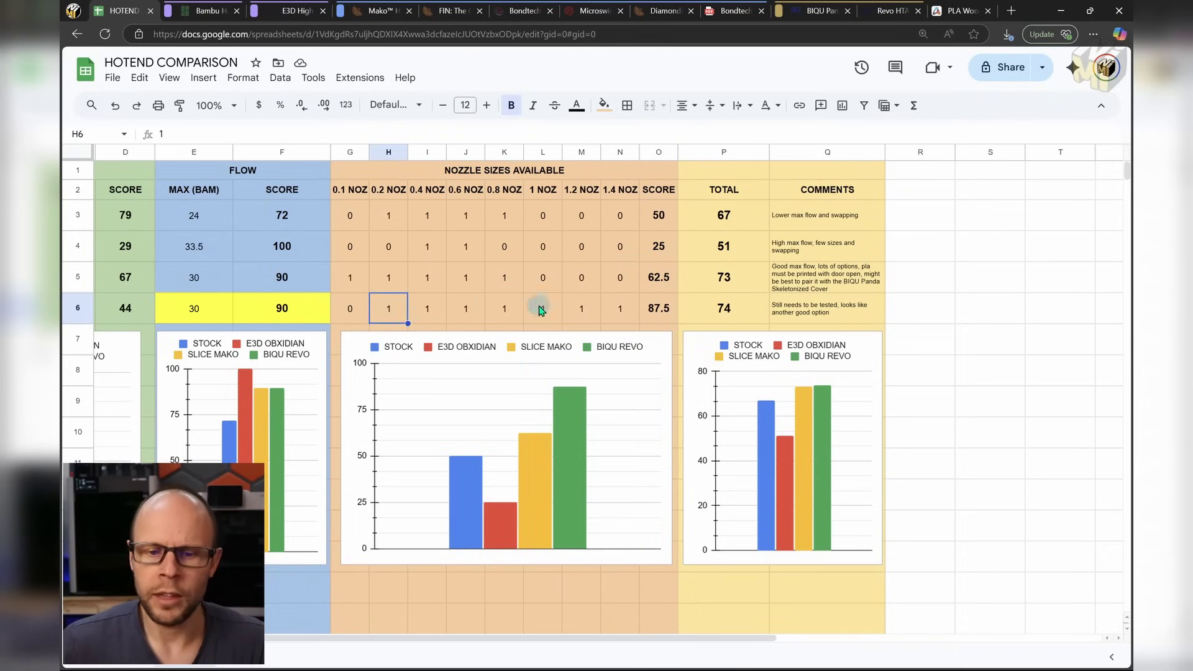
left_click(619, 309)
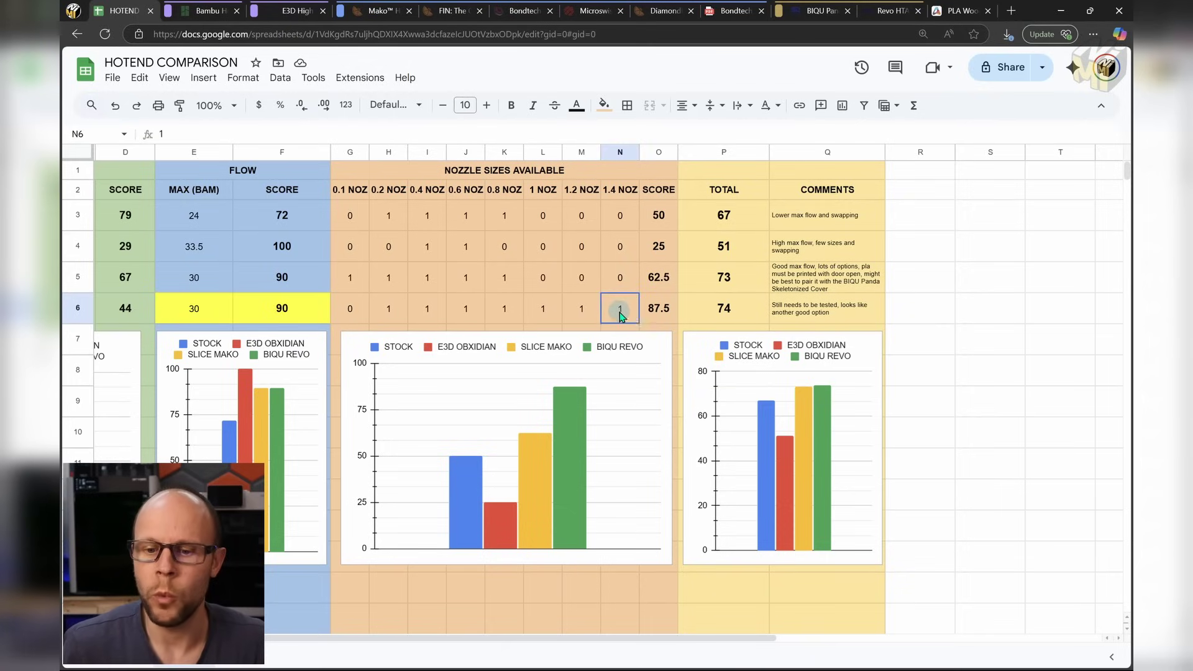
left_click(658, 310)
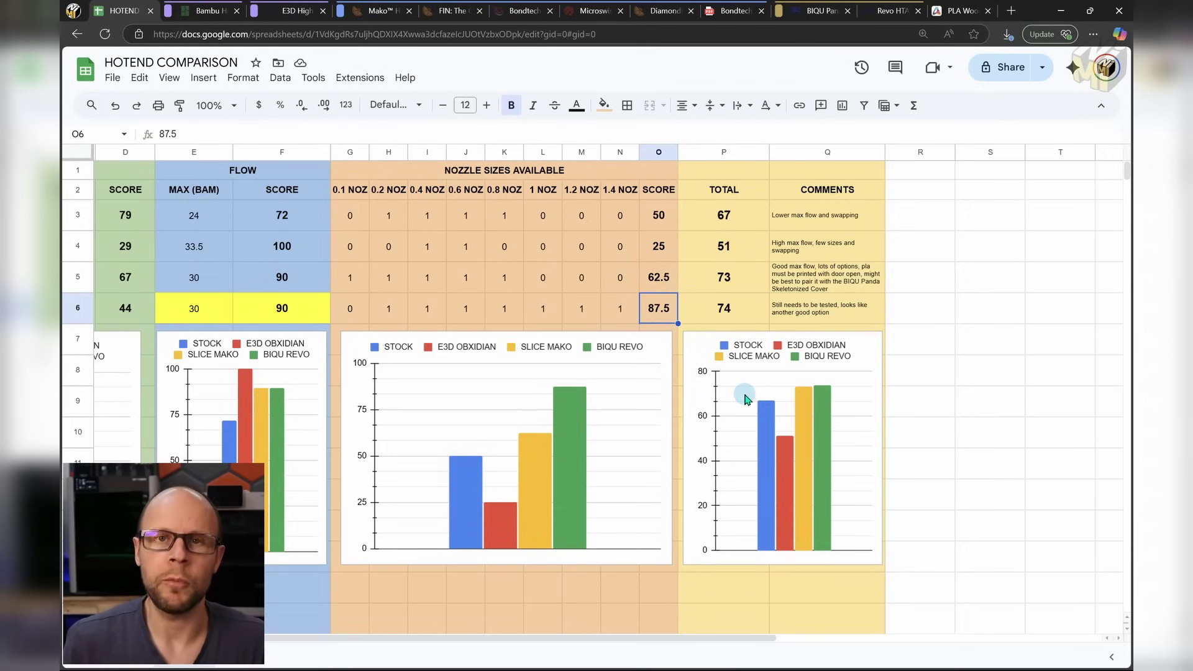
left_click(988, 309)
mouse_move(576, 432)
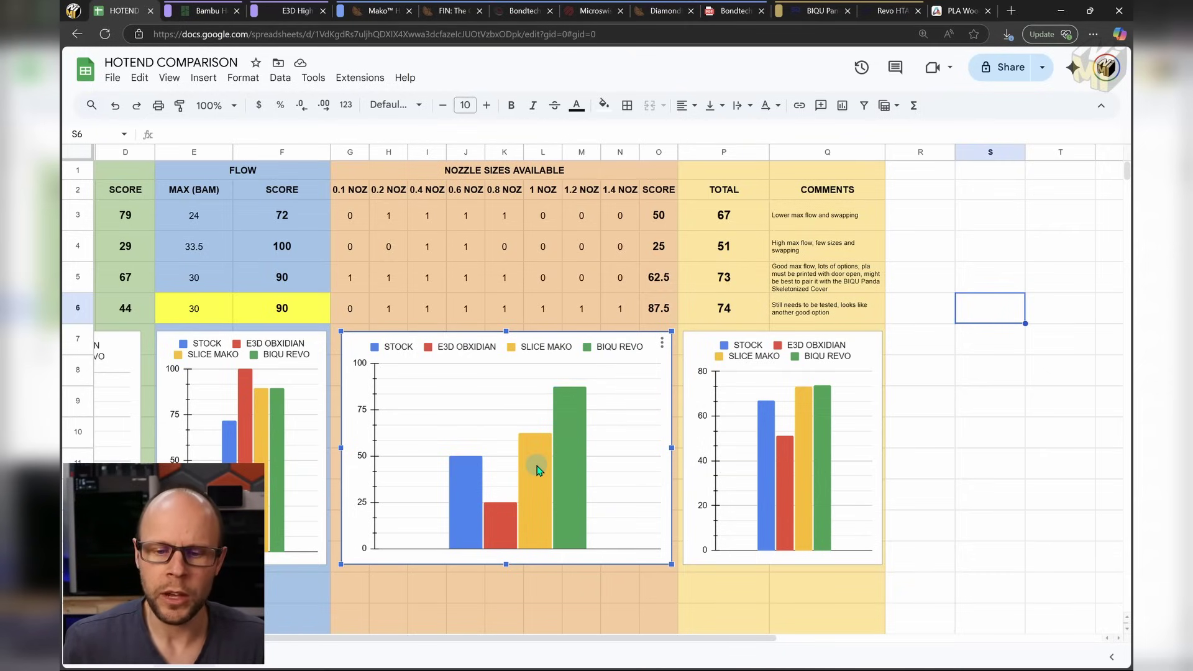
mouse_move(495, 538)
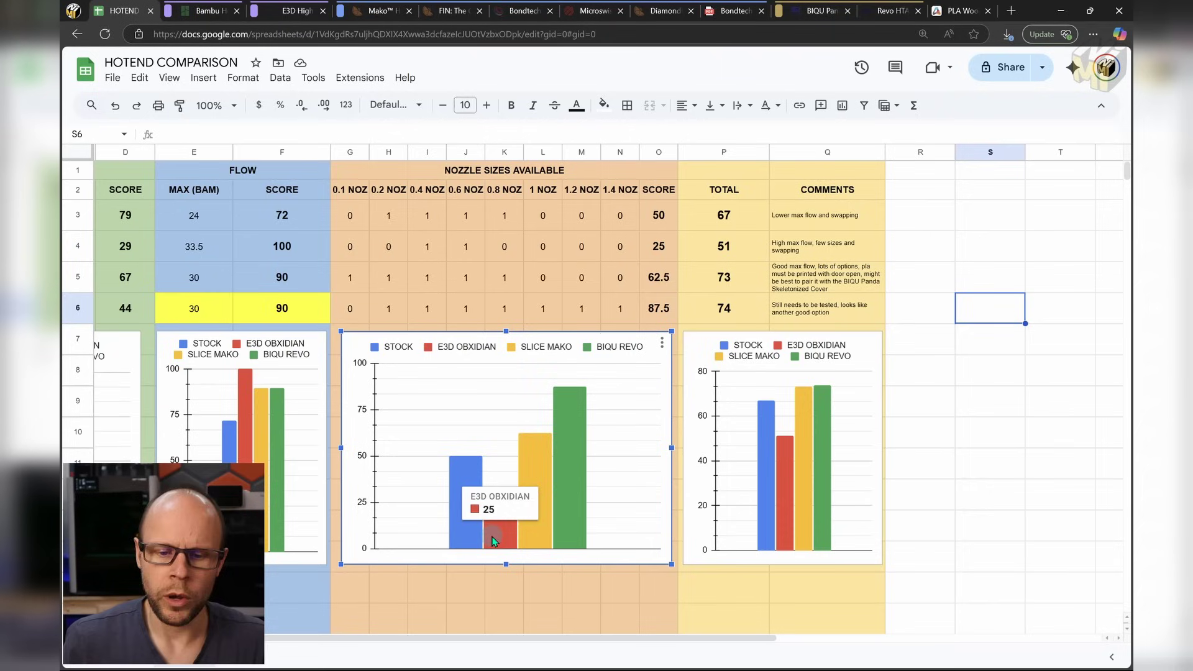
mouse_move(459, 519)
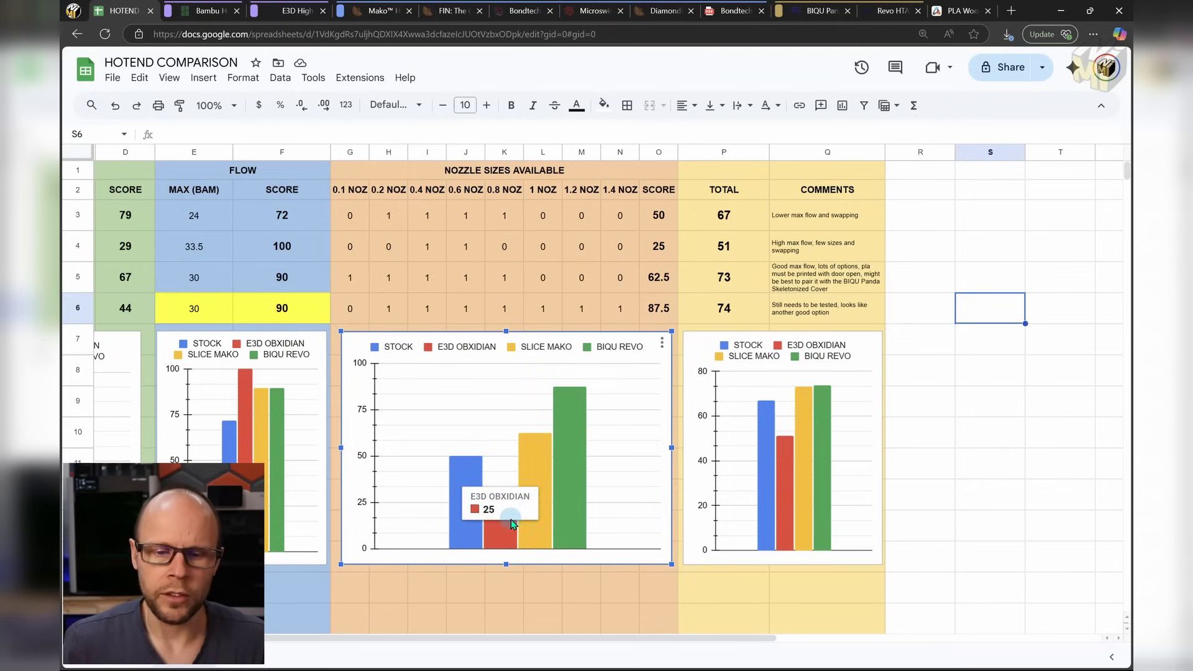
left_click_drag(723, 214, 742, 305)
left_click(920, 239)
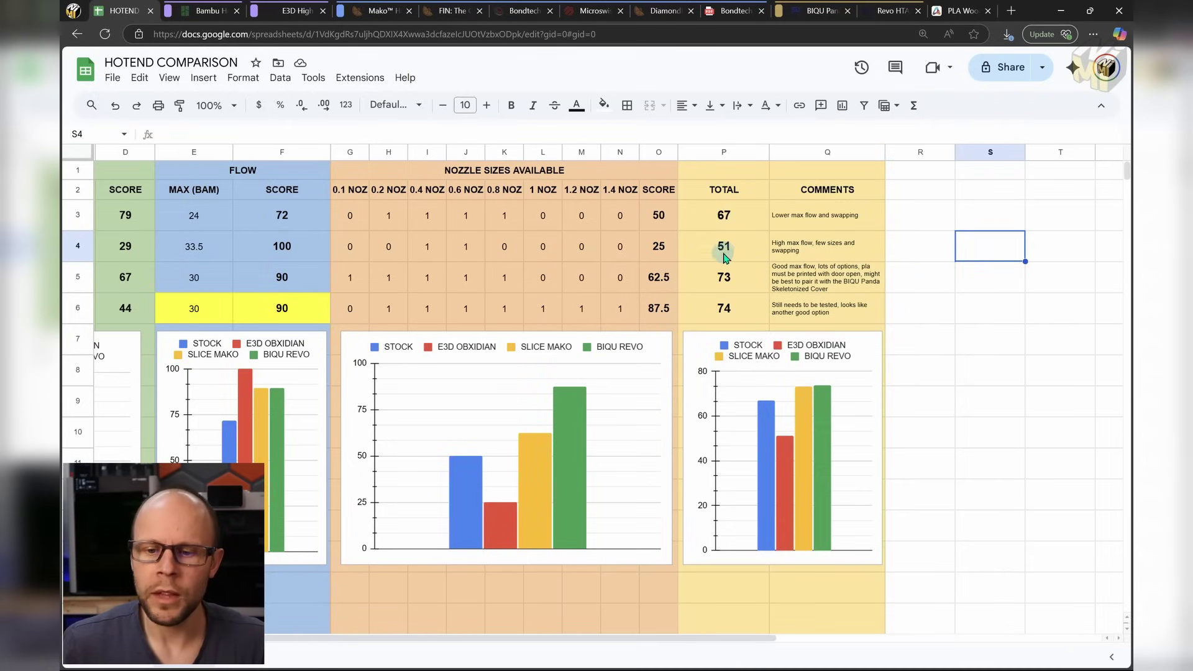
left_click(727, 256)
left_click(736, 277)
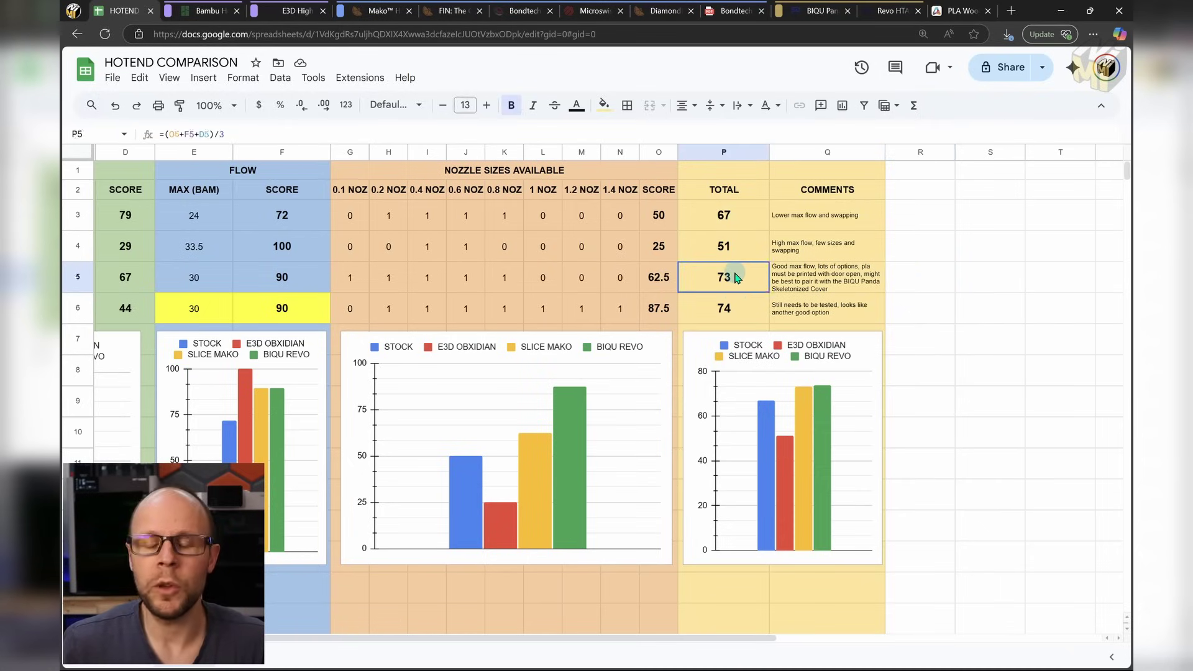
left_click(740, 308)
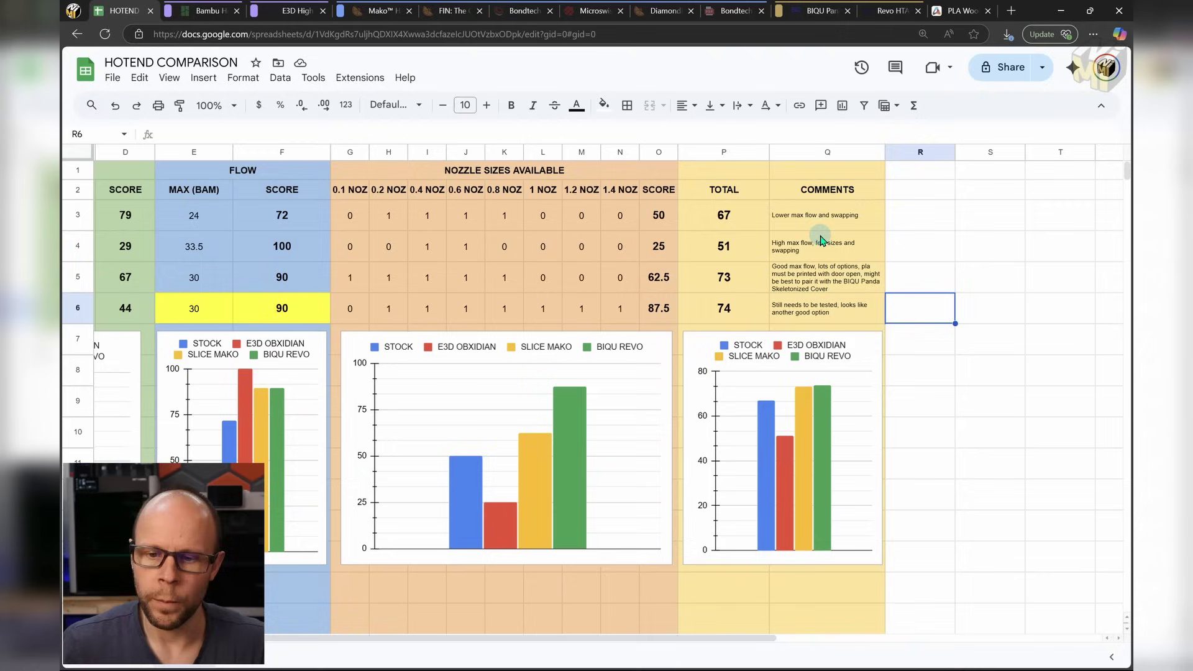
left_click(888, 218)
left_click(832, 227)
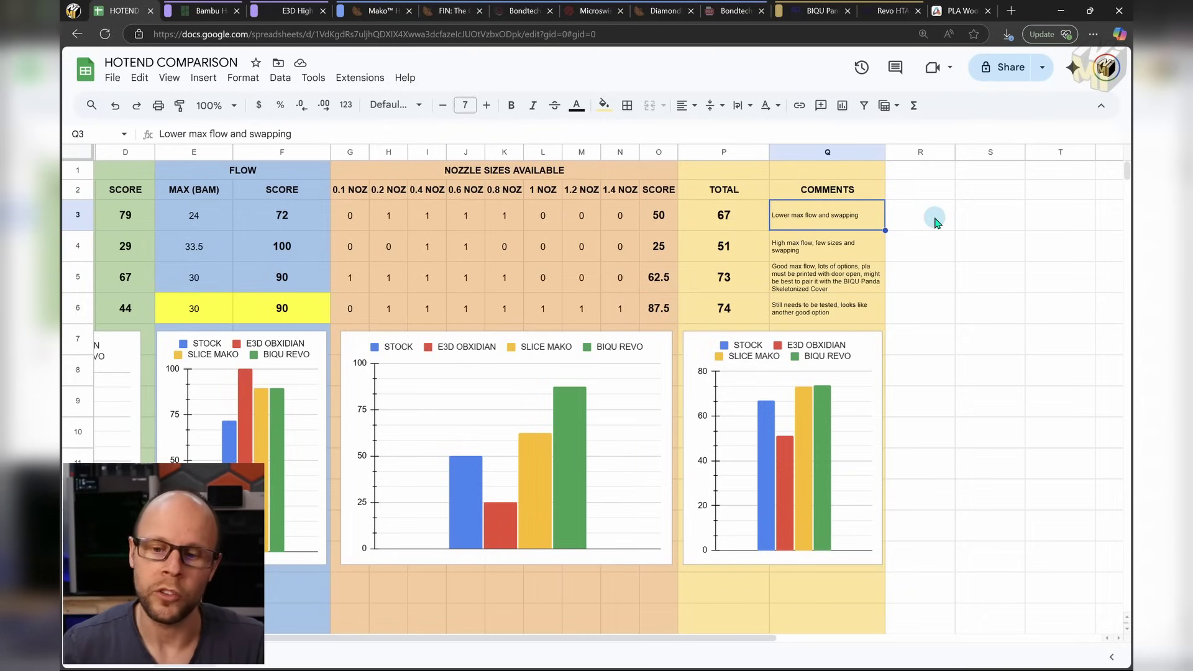
left_click(951, 280)
key("Left")
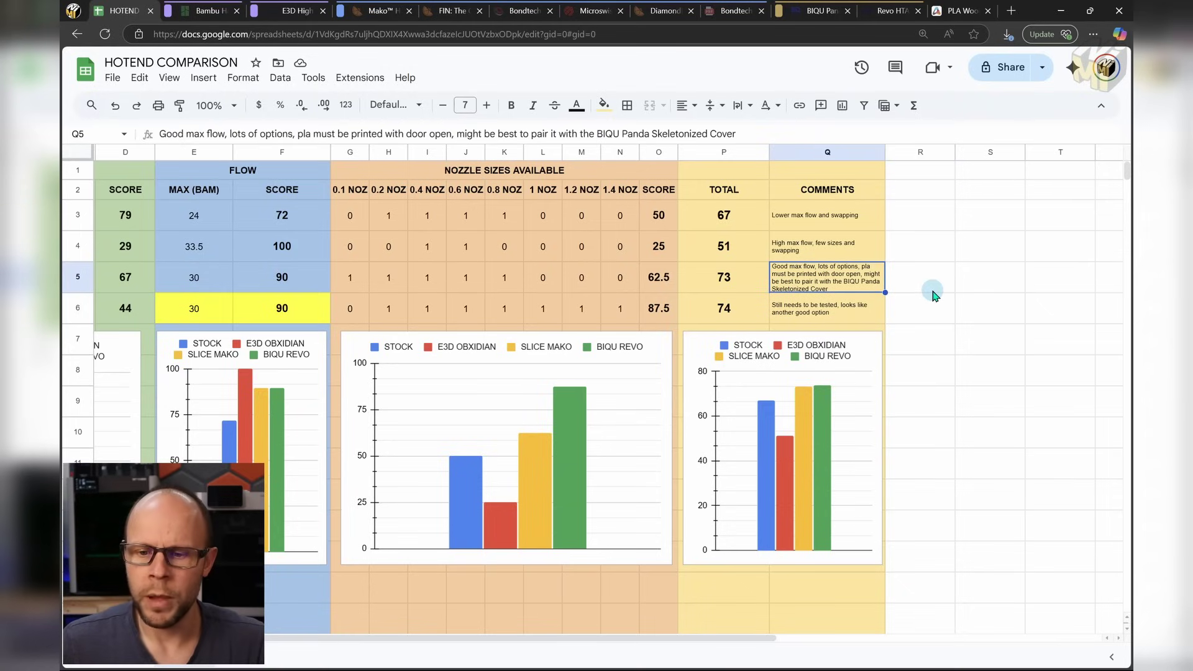
left_click(966, 260)
left_click(893, 320)
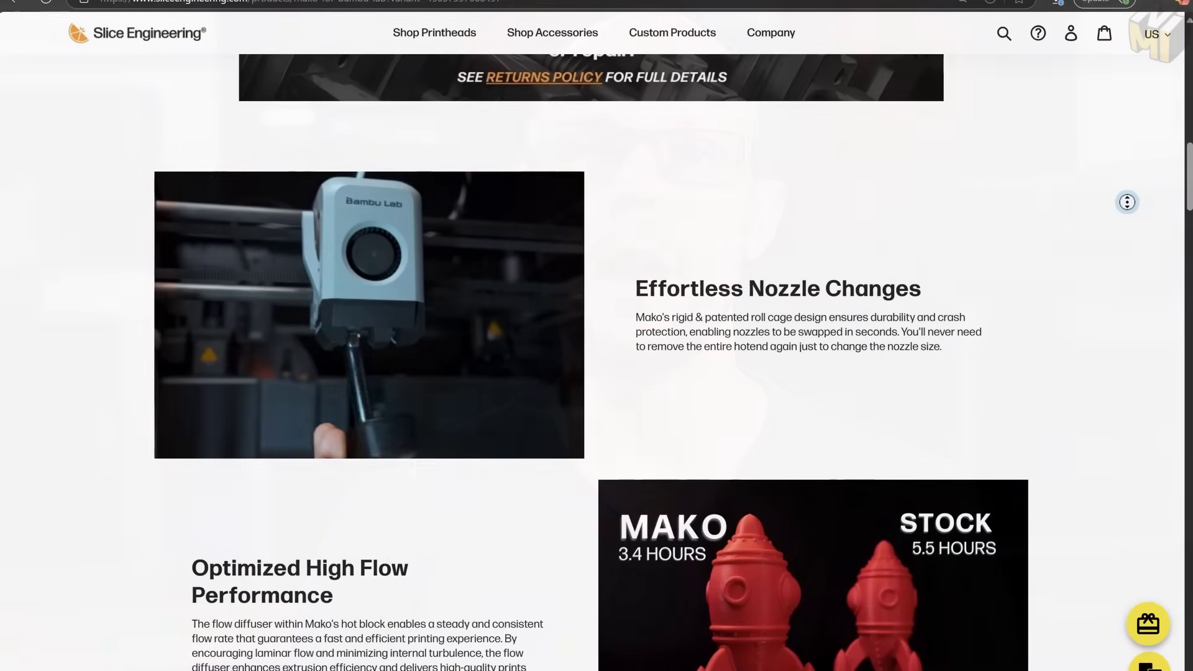
Scroll down the Slice Engineering Mako product page toward the nozzle listings.
scroll(1124, 260, "down", 1)
scroll(1123, 260, "down", 8)
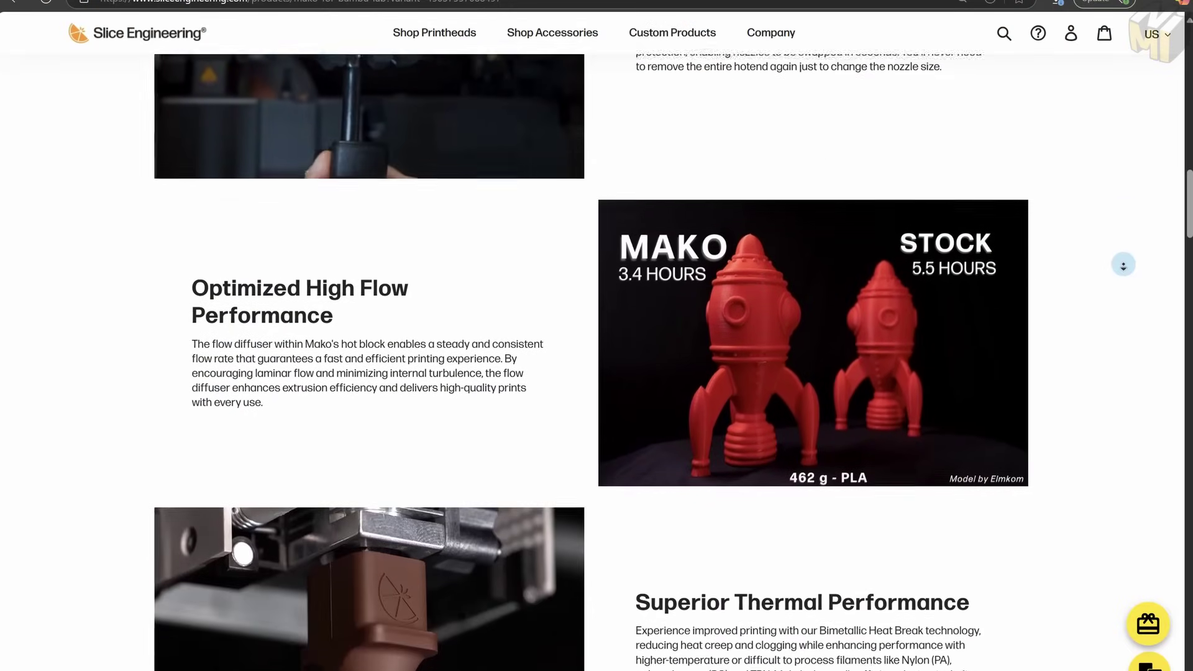
scroll(1123, 264, "down", 11)
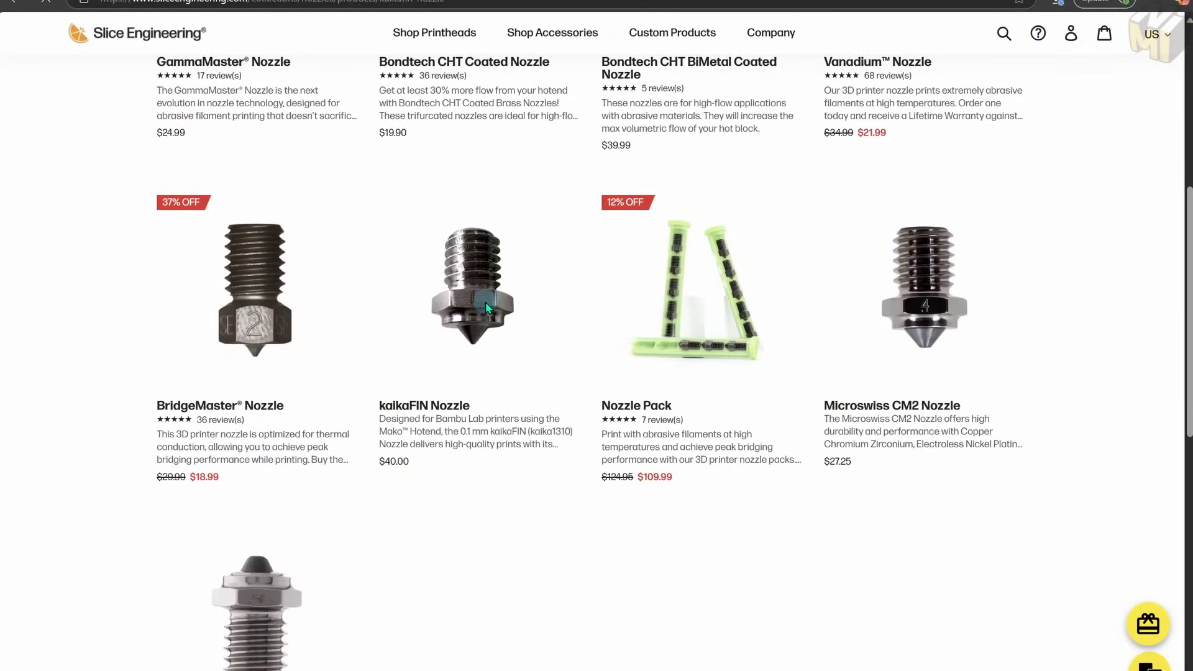
Open the kaikaFIN Nozzle and view its 30° taper and 0.1mm inner diameter images, then the first photo.
left_click(485, 307)
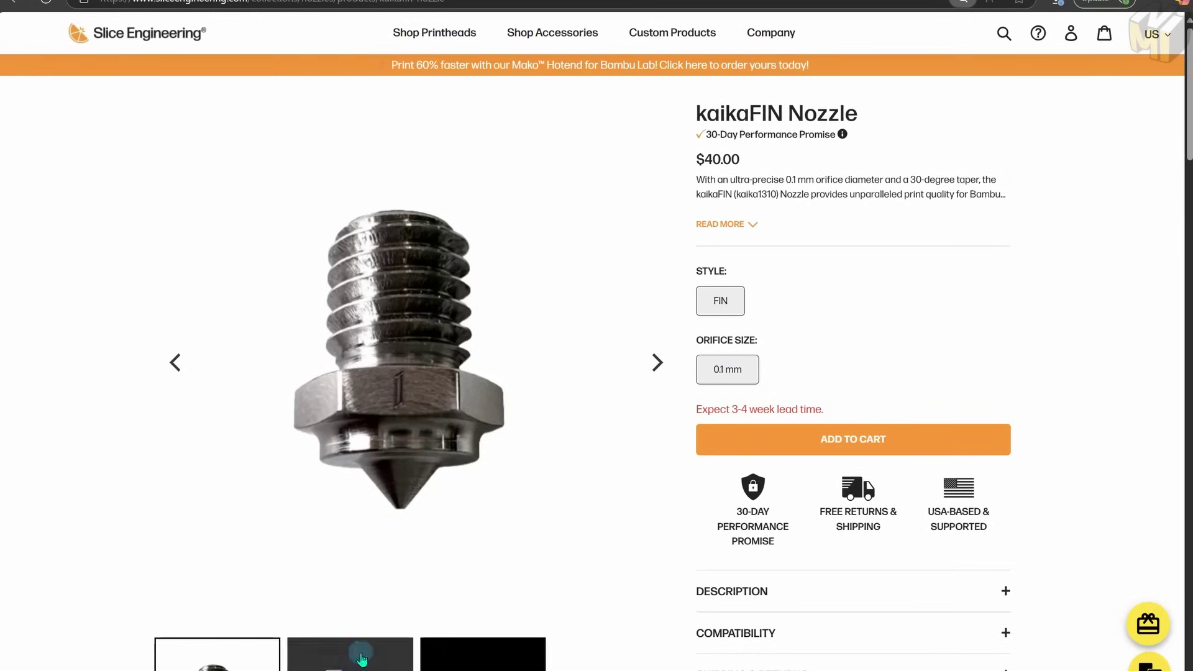
left_click(361, 658)
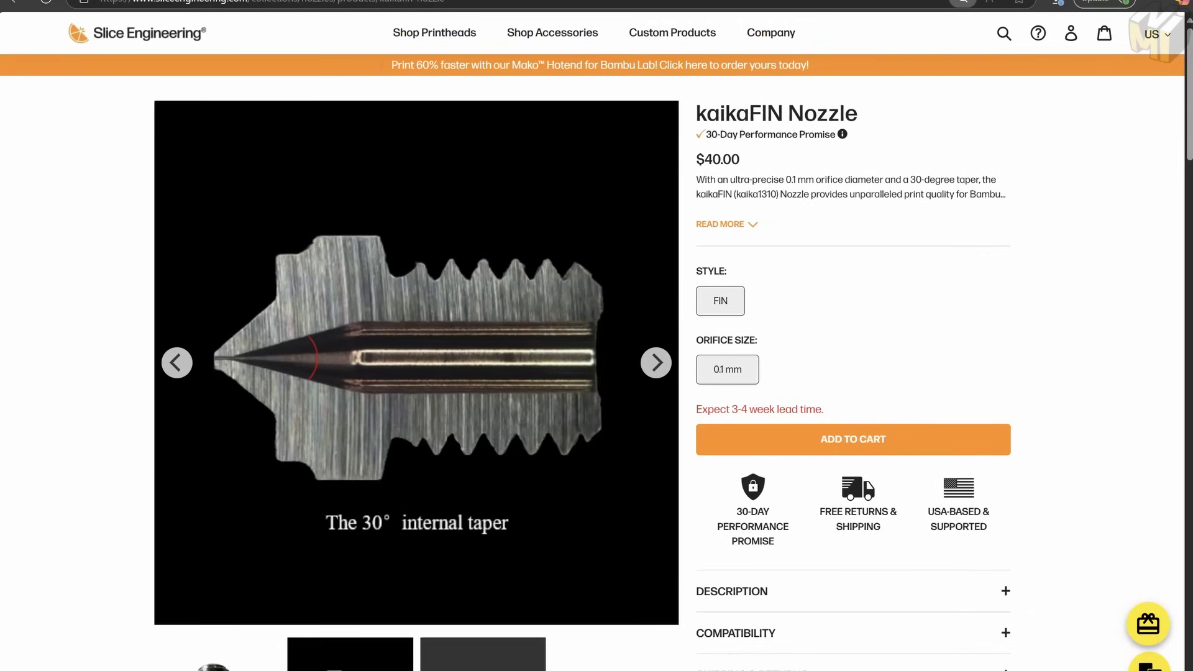
left_click(475, 645)
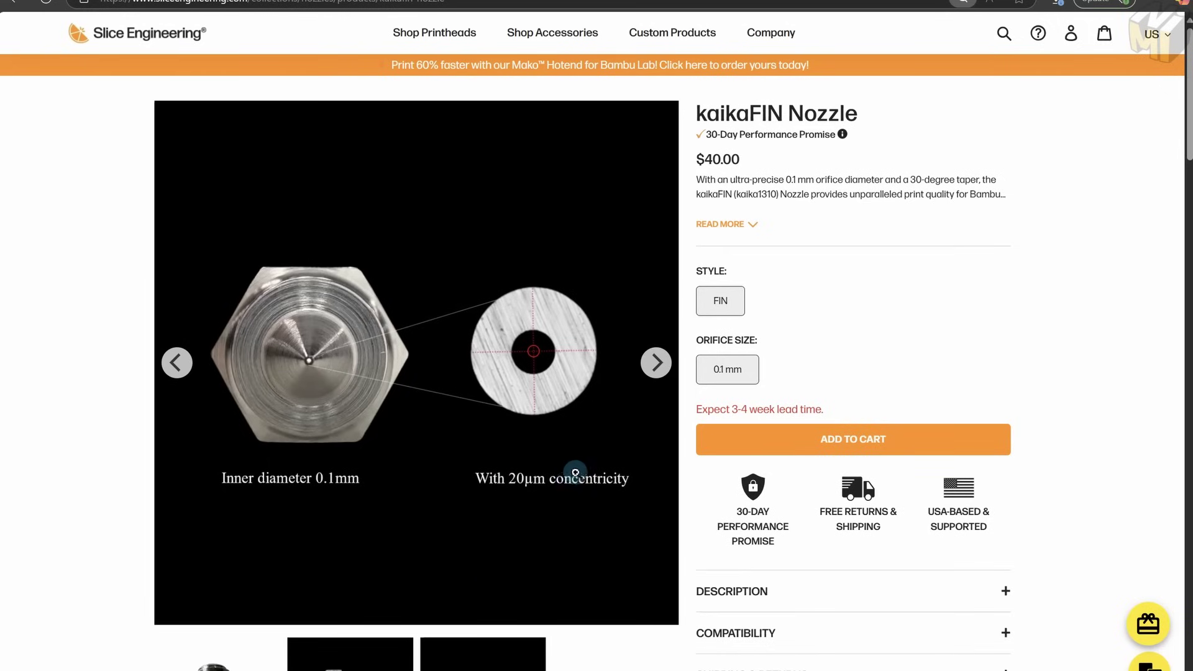
left_click(648, 368)
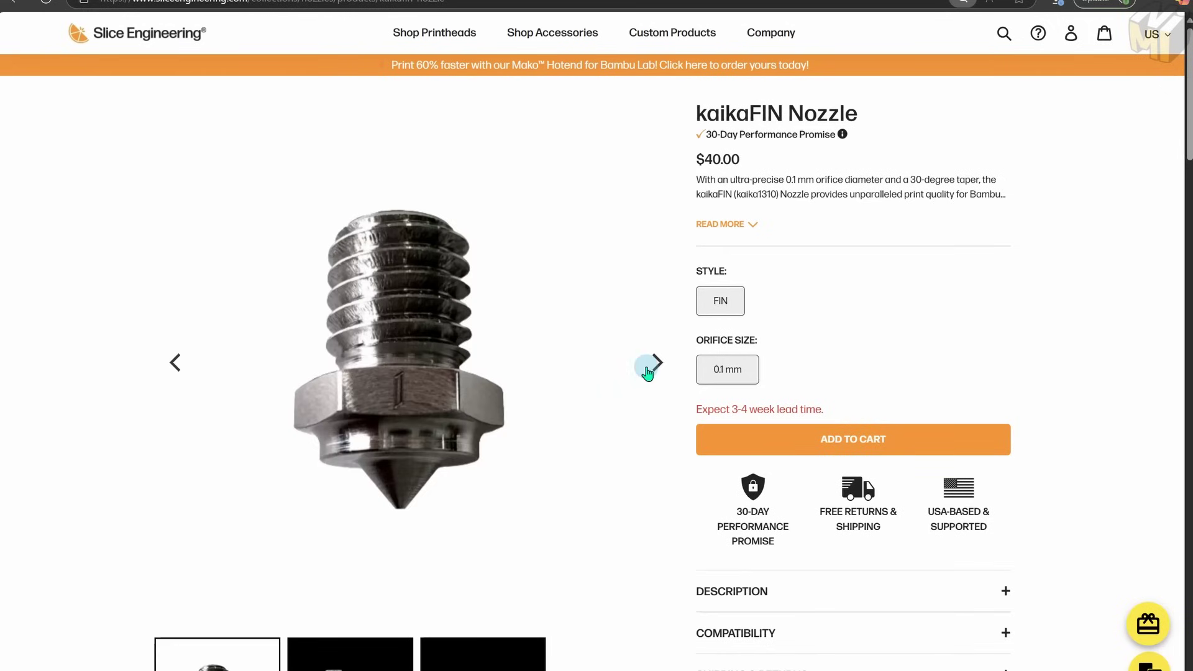